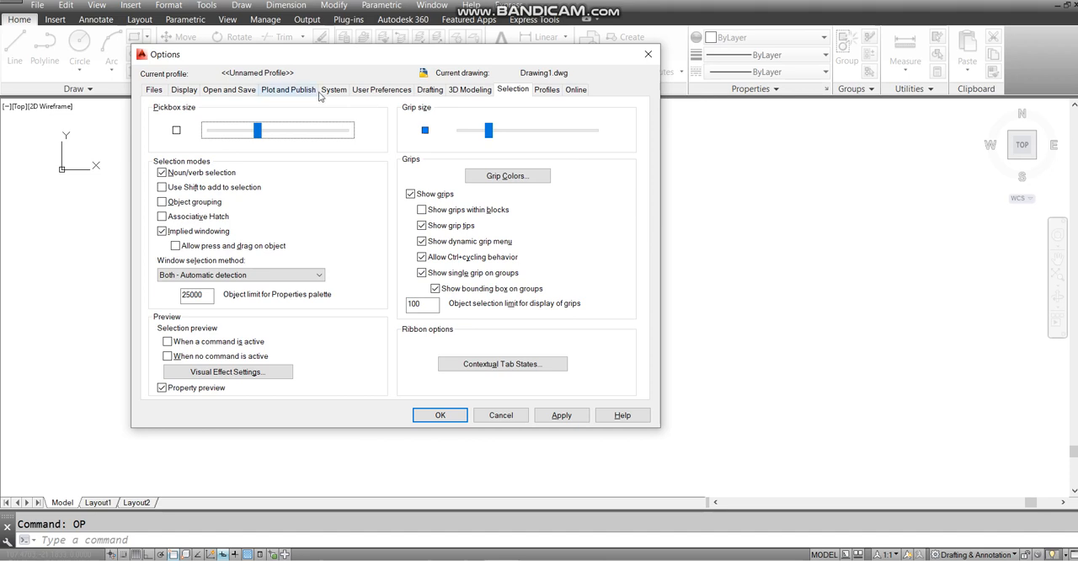
- Review the Drafting, 3D Modeling, Selection and Profiles settings in the Options dialog, including the AutoSnap marker and grip sizes
left_click(431, 91)
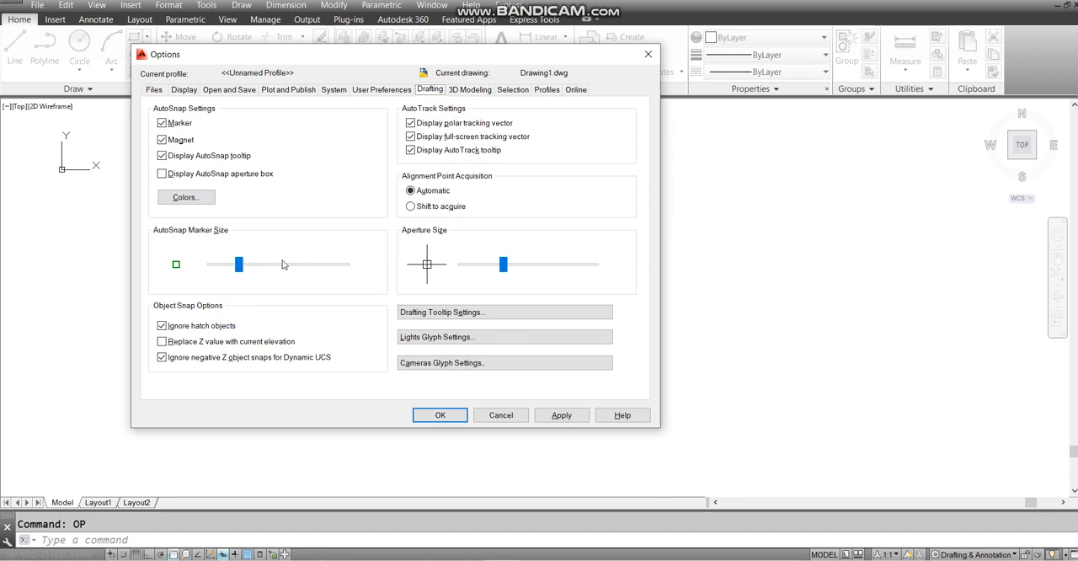
left_click(473, 91)
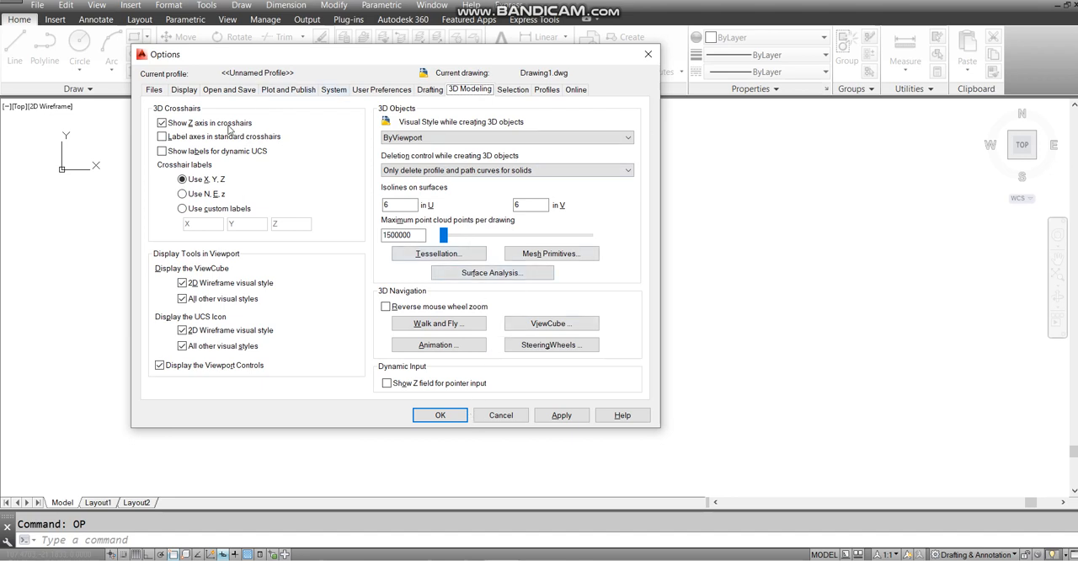
left_click(518, 90)
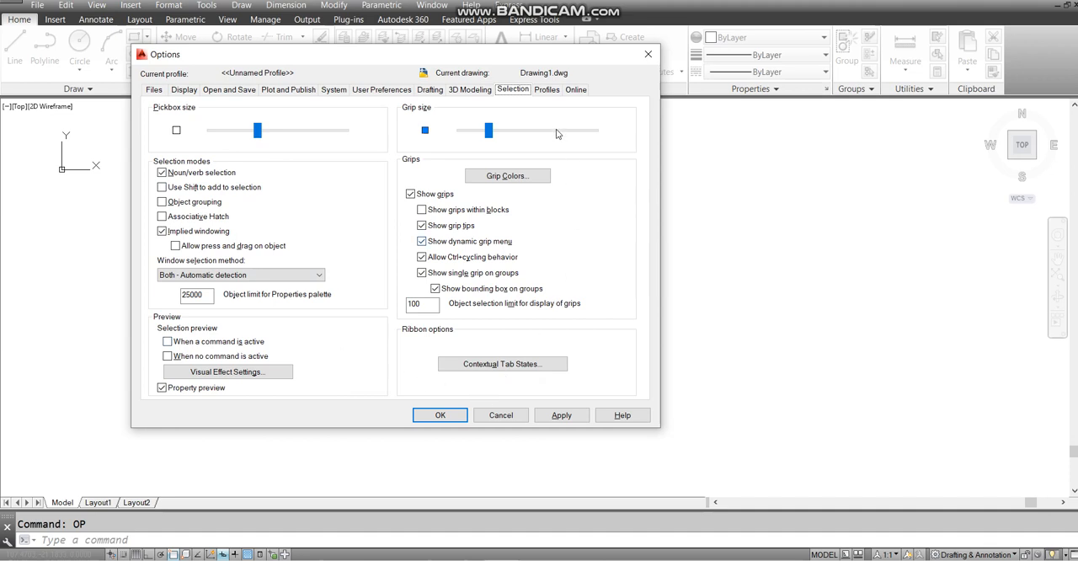
left_click(553, 90)
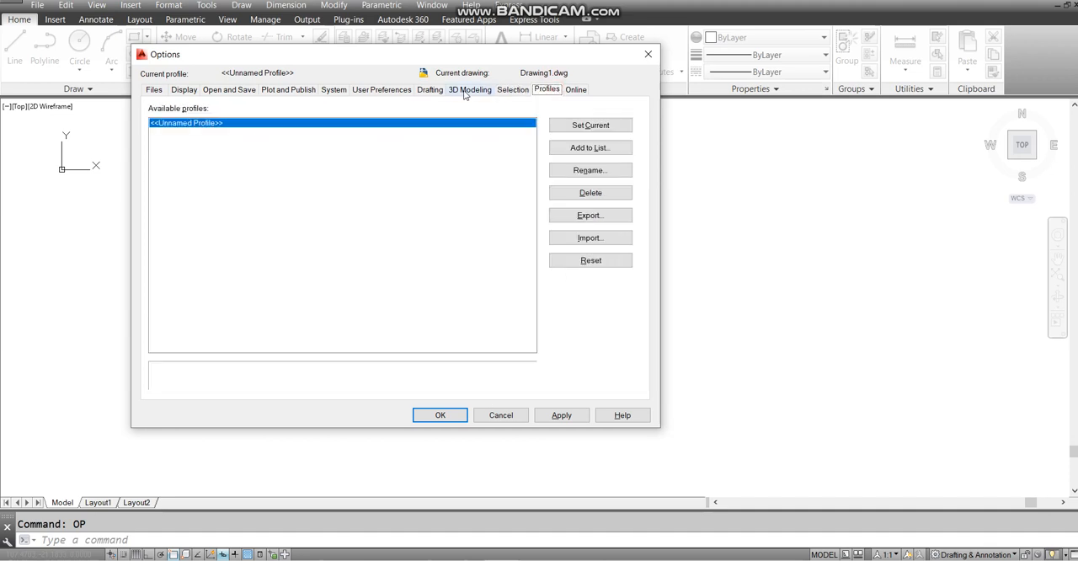
left_click(431, 91)
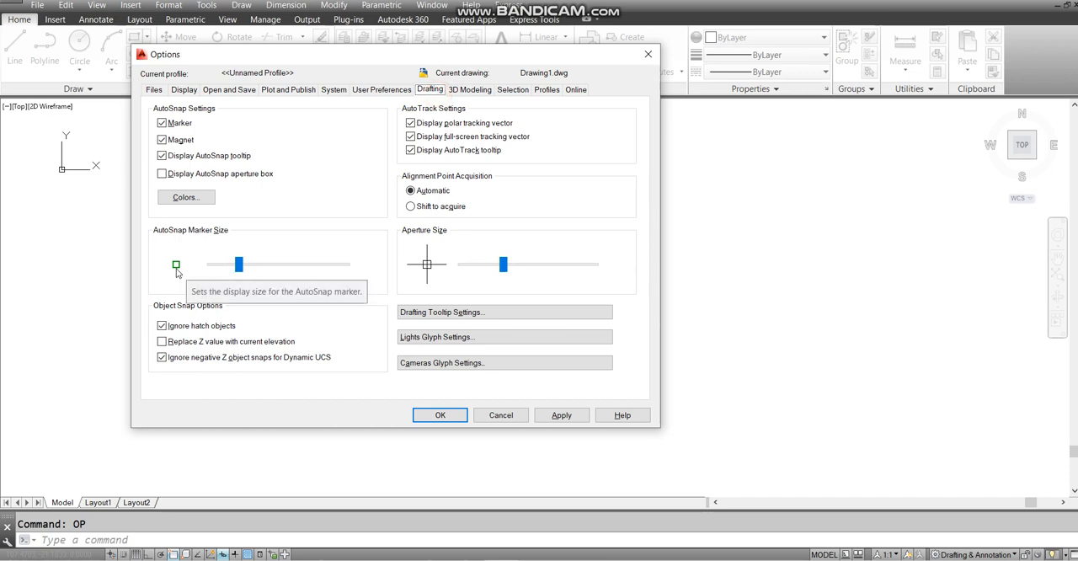
left_click(513, 90)
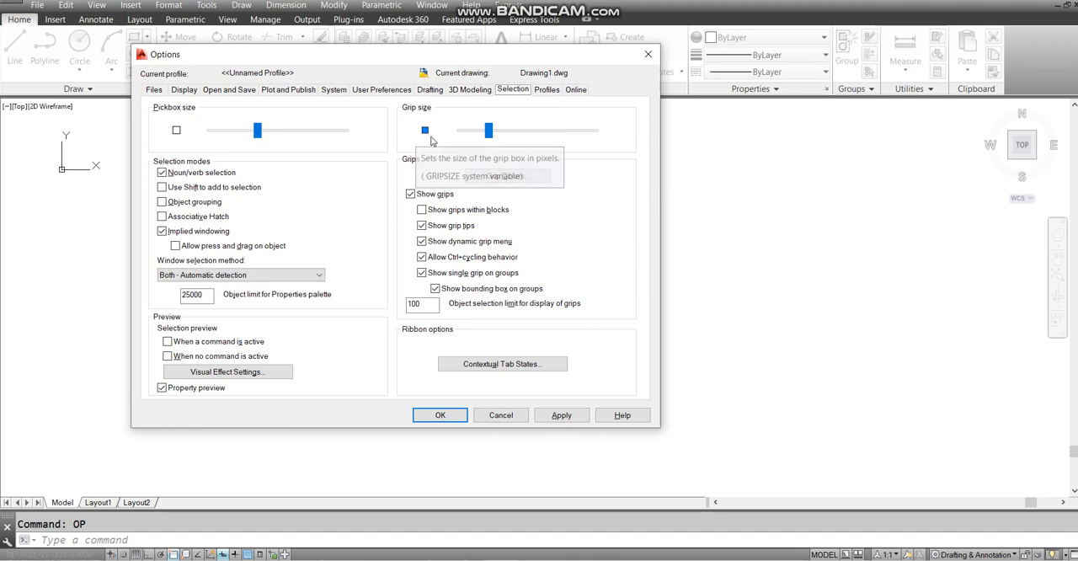
left_click(470, 89)
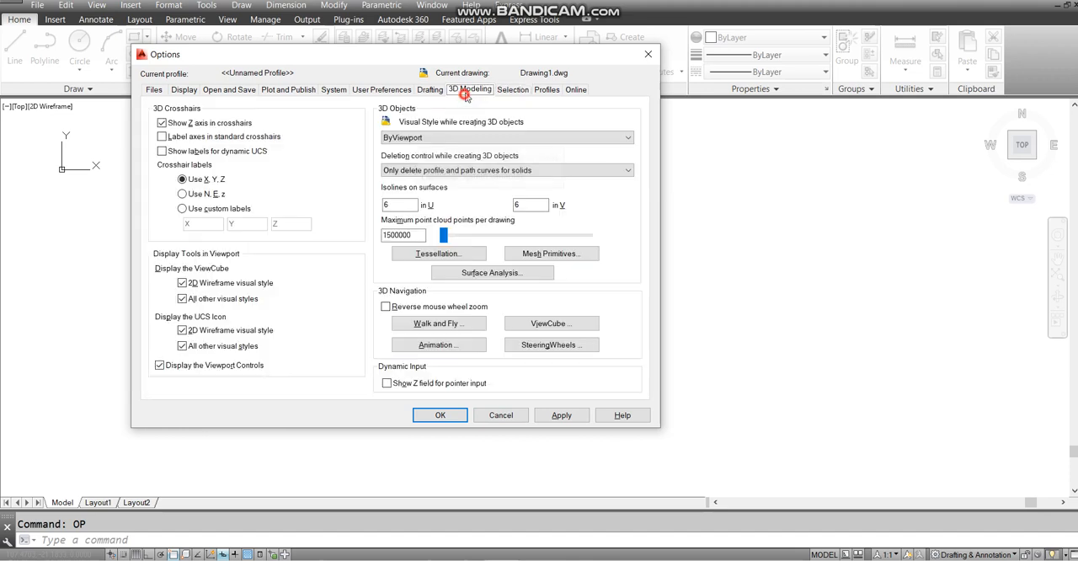
left_click(430, 90)
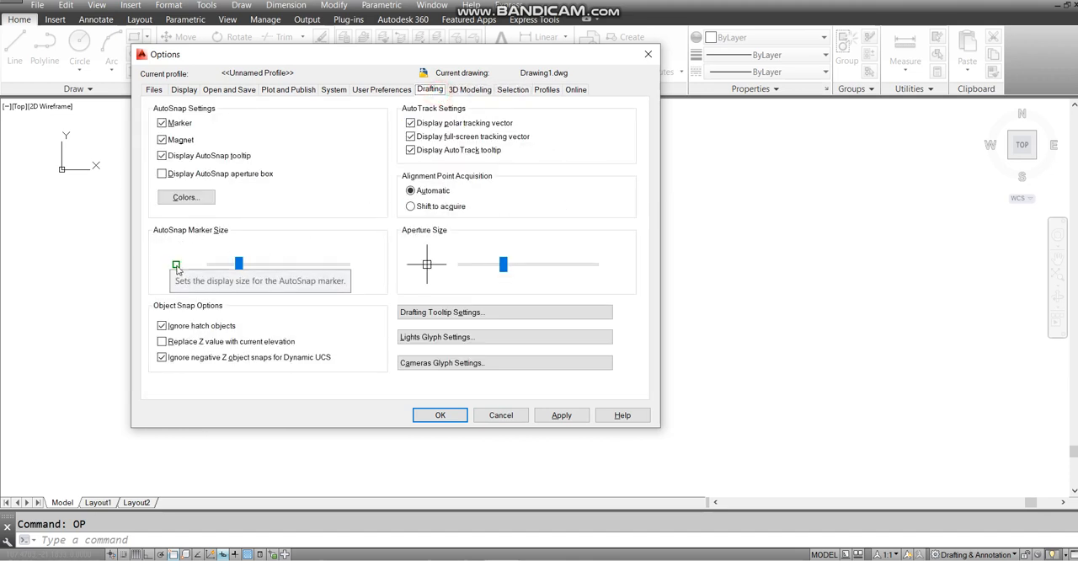
left_click(513, 90)
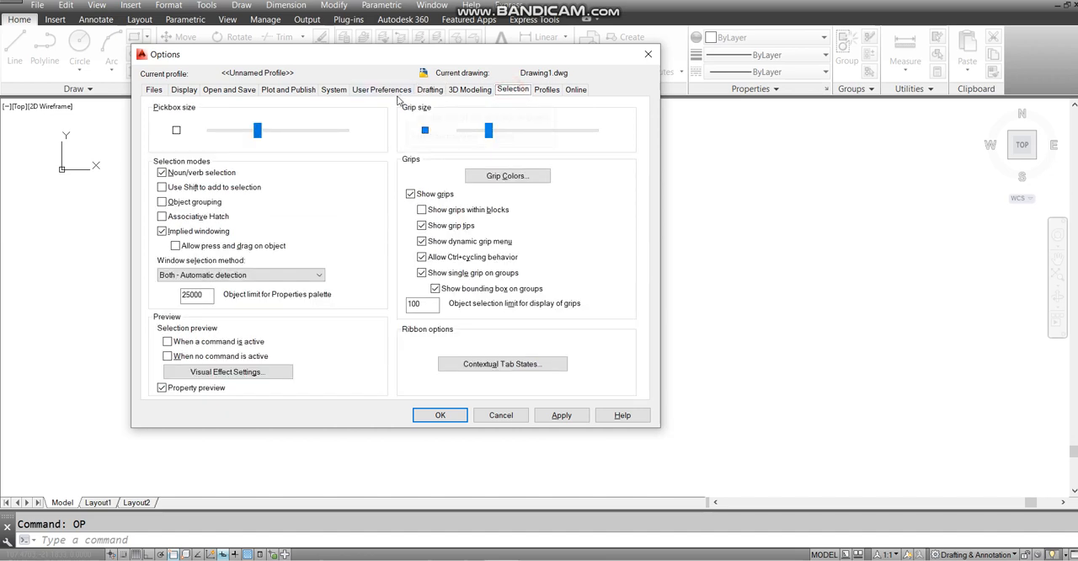
- Review the Display, Open and Save, Plot and Publish, System, User Preferences and Drafting options, and close the Options dialog
left_click(192, 94)
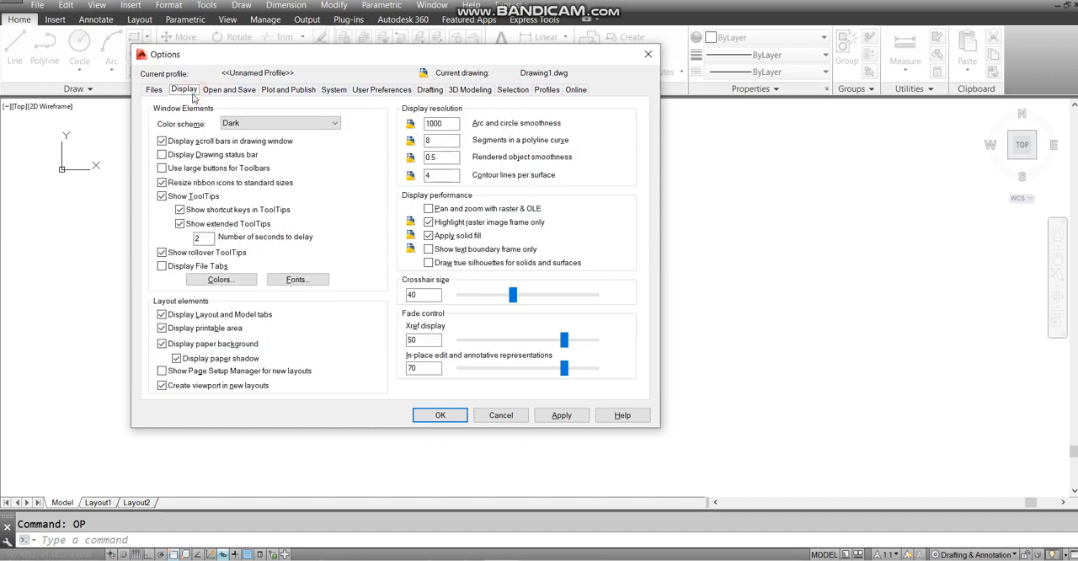
left_click(218, 92)
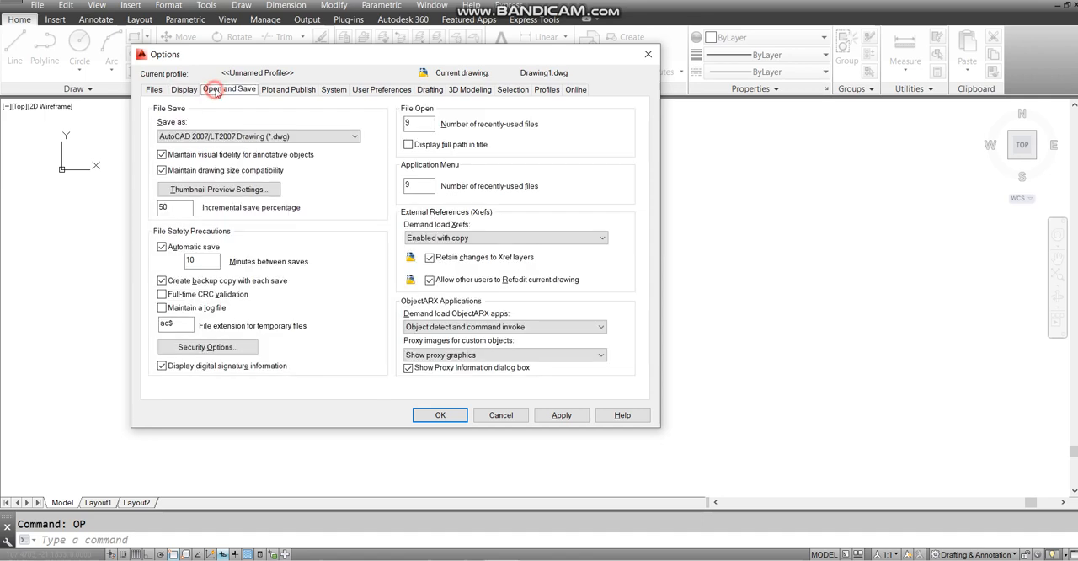
left_click(292, 93)
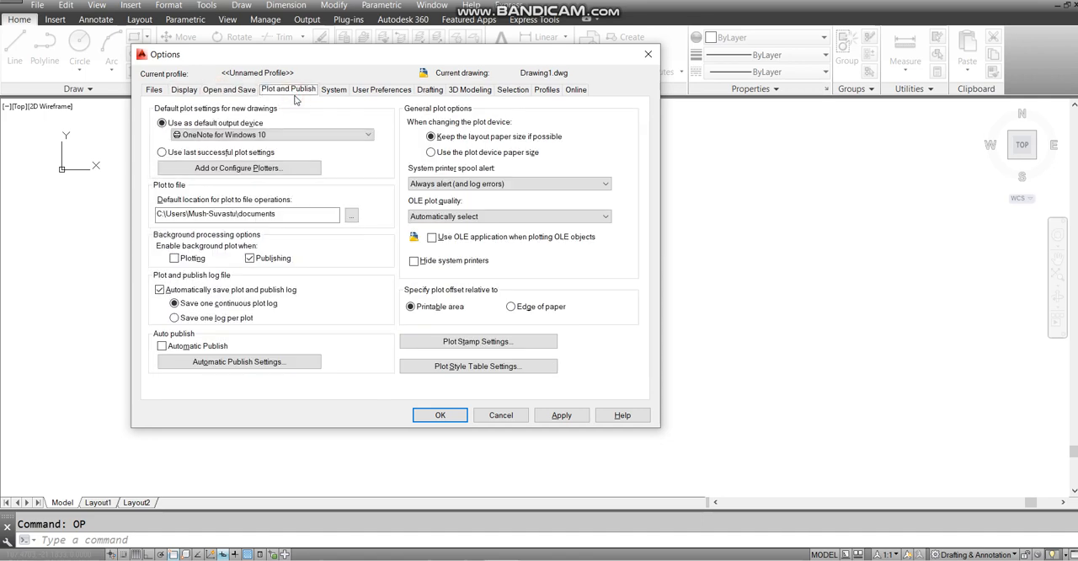
left_click(333, 90)
left_click(379, 89)
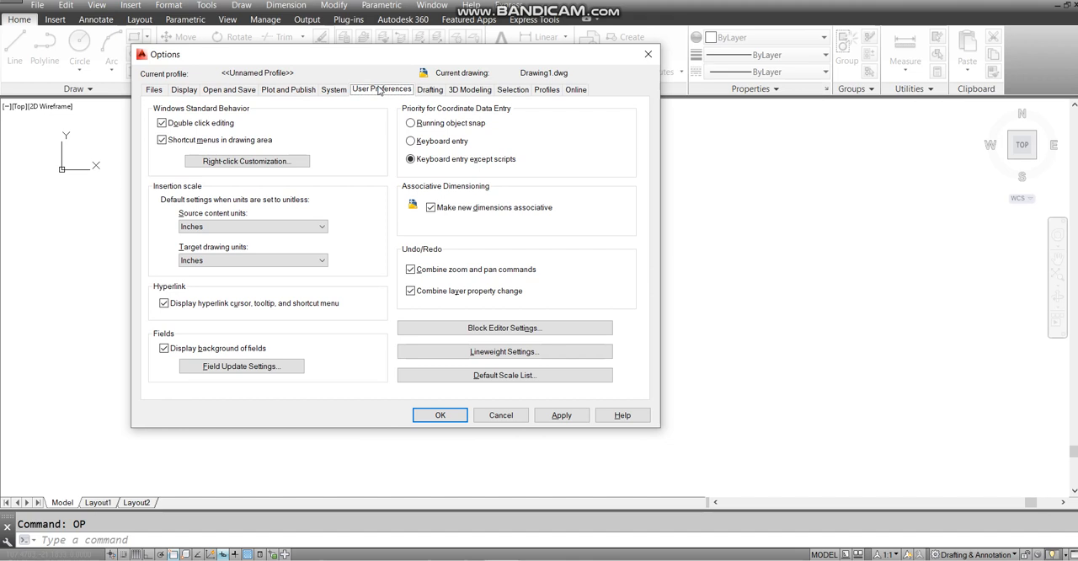
left_click(432, 90)
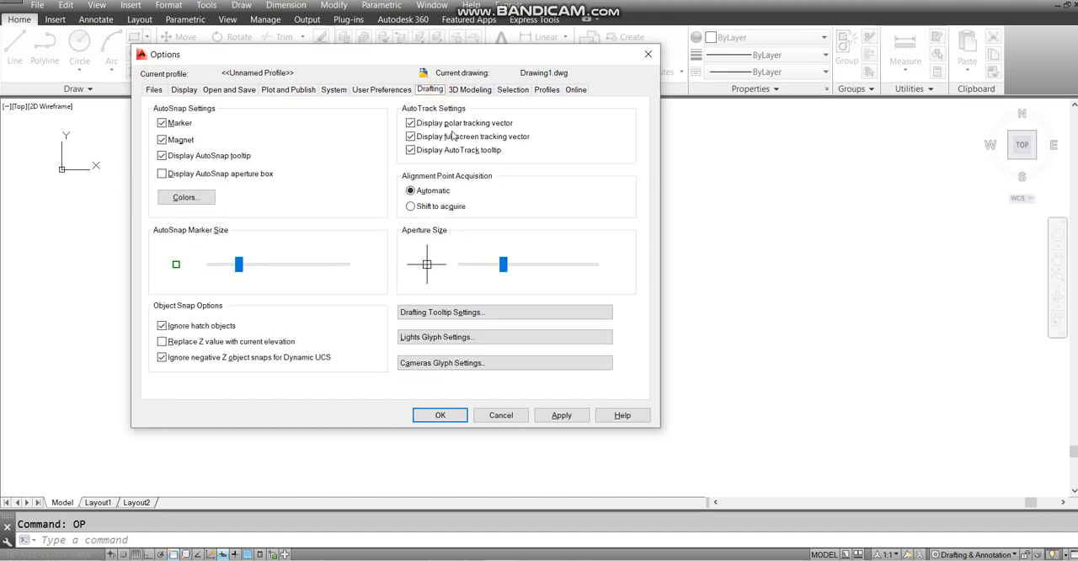
left_click(435, 414)
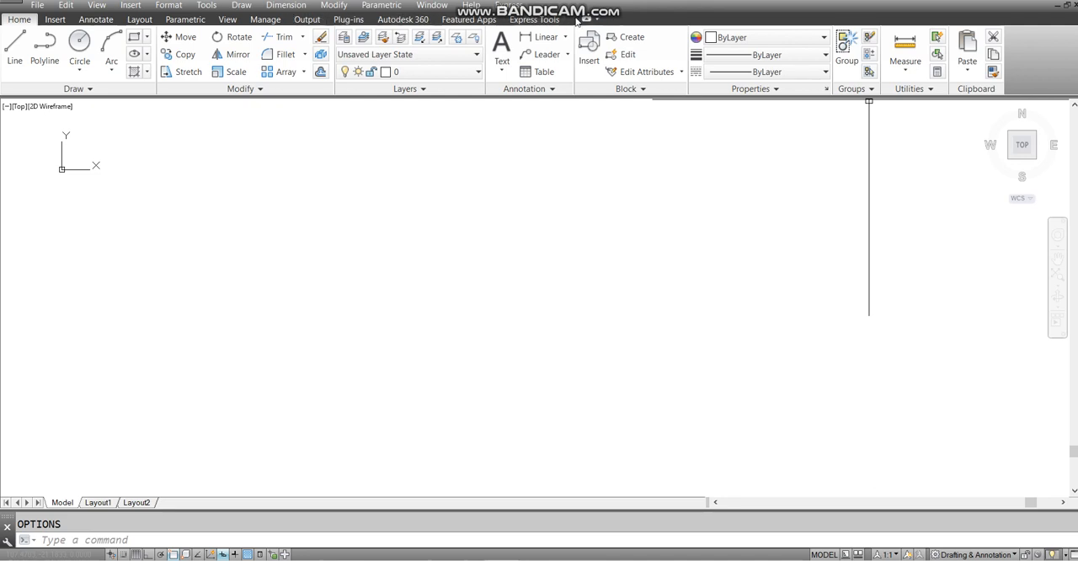
- Hide the Autodesk 360 tab from the ribbon
right_click(644, 18)
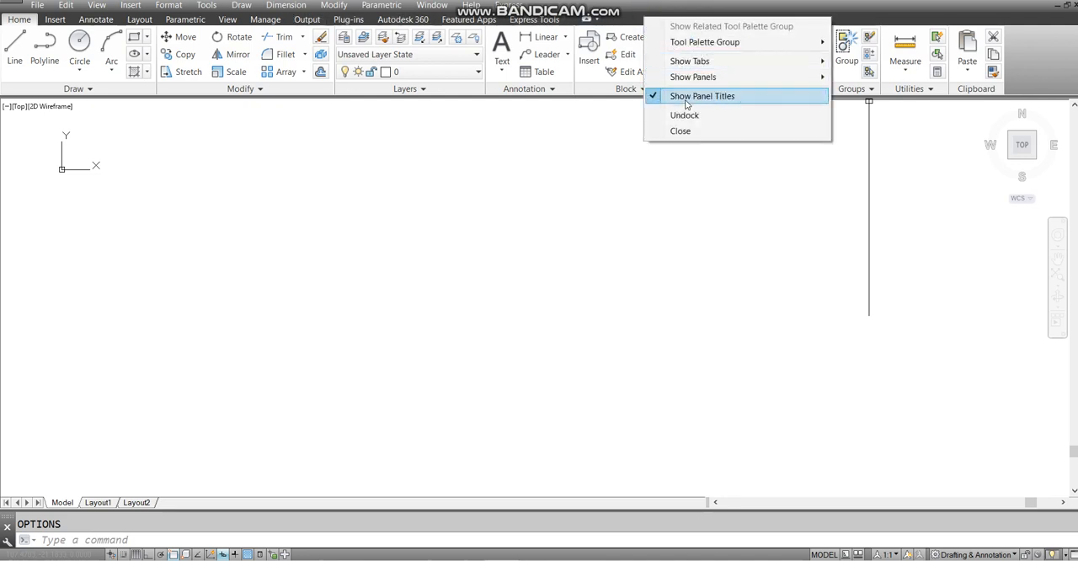
mouse_move(714, 79)
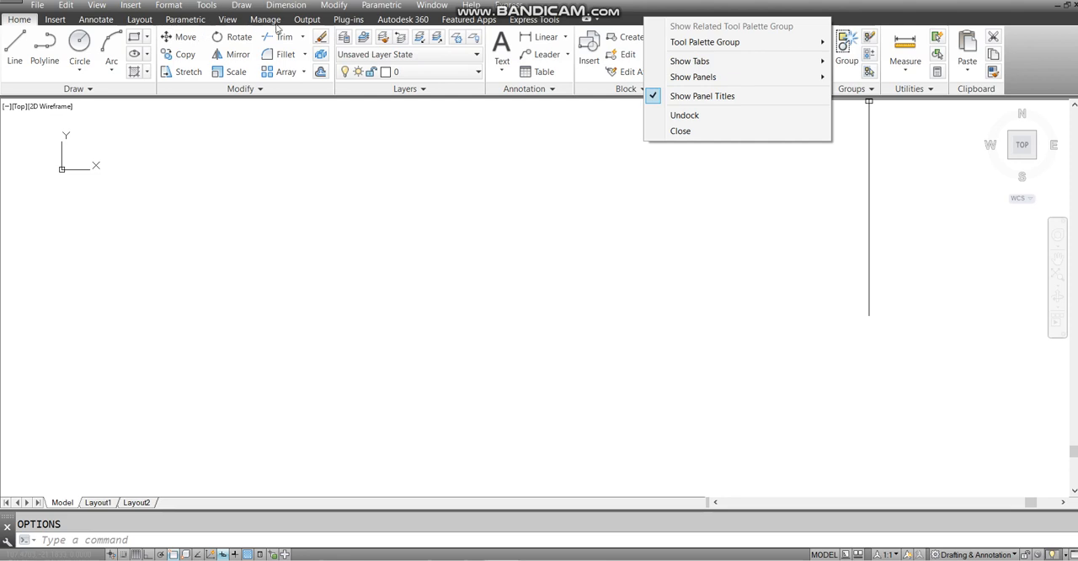
mouse_move(773, 60)
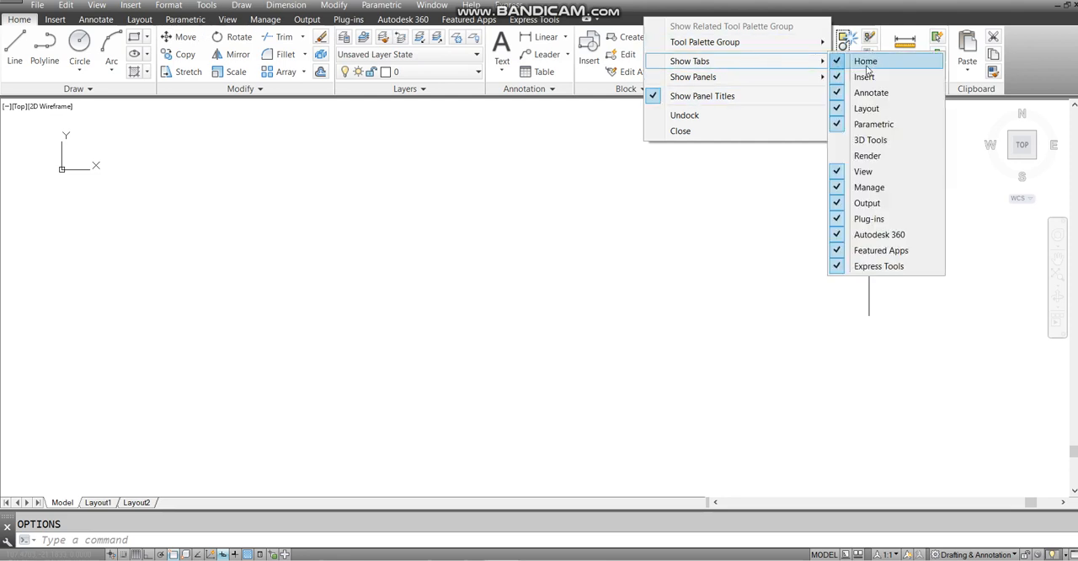
left_click(852, 240)
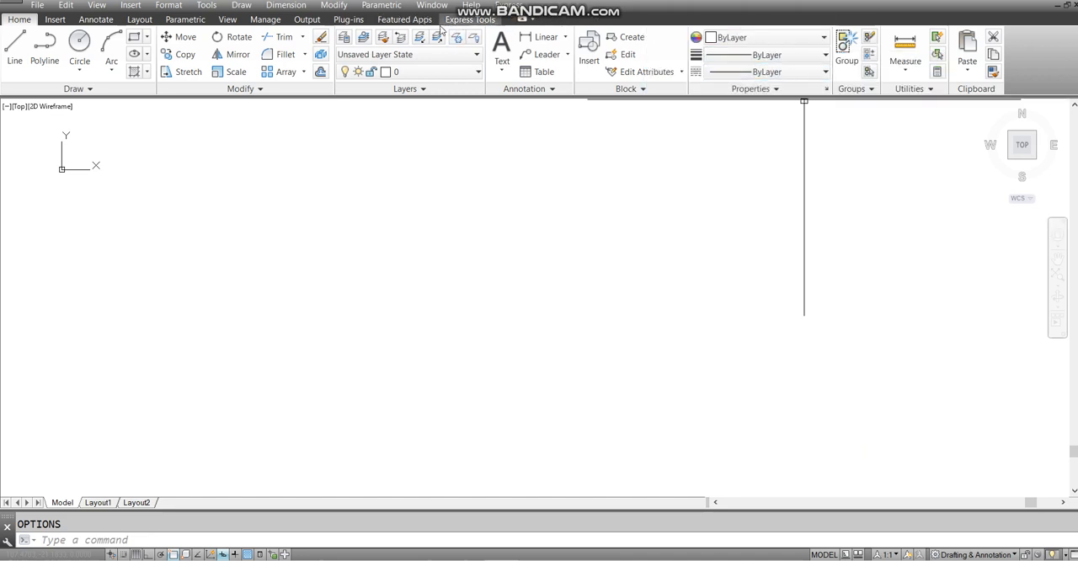
- Remove the Plug-ins tab from the displayed ribbon tabs
right_click(569, 22)
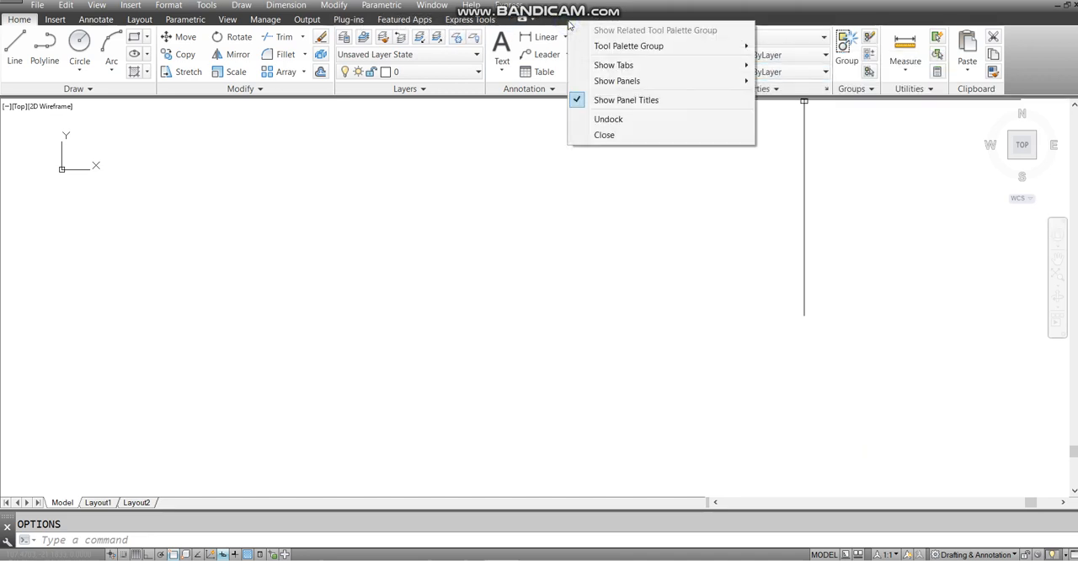
mouse_move(641, 87)
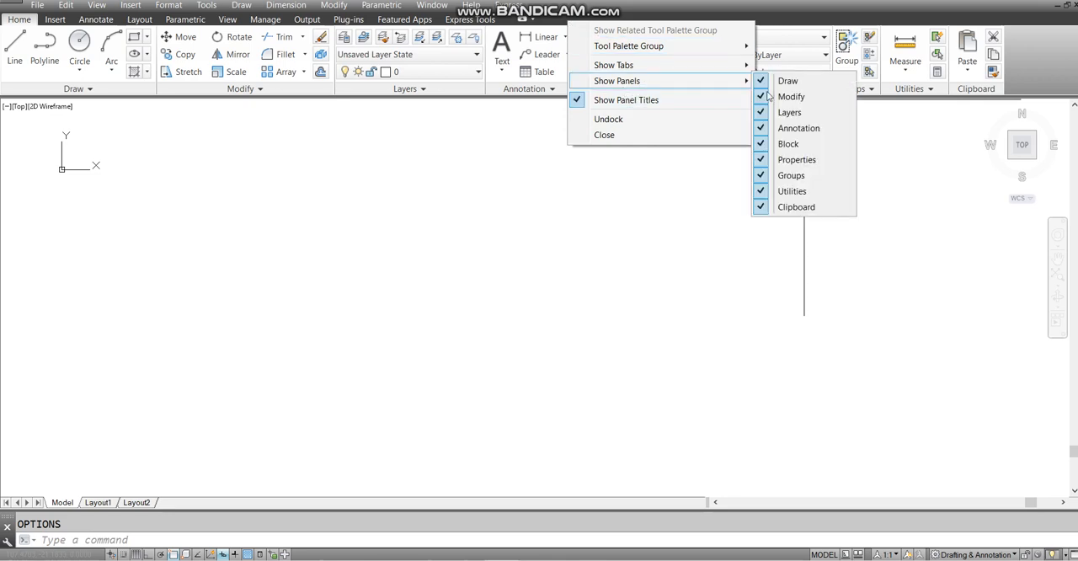
mouse_move(665, 65)
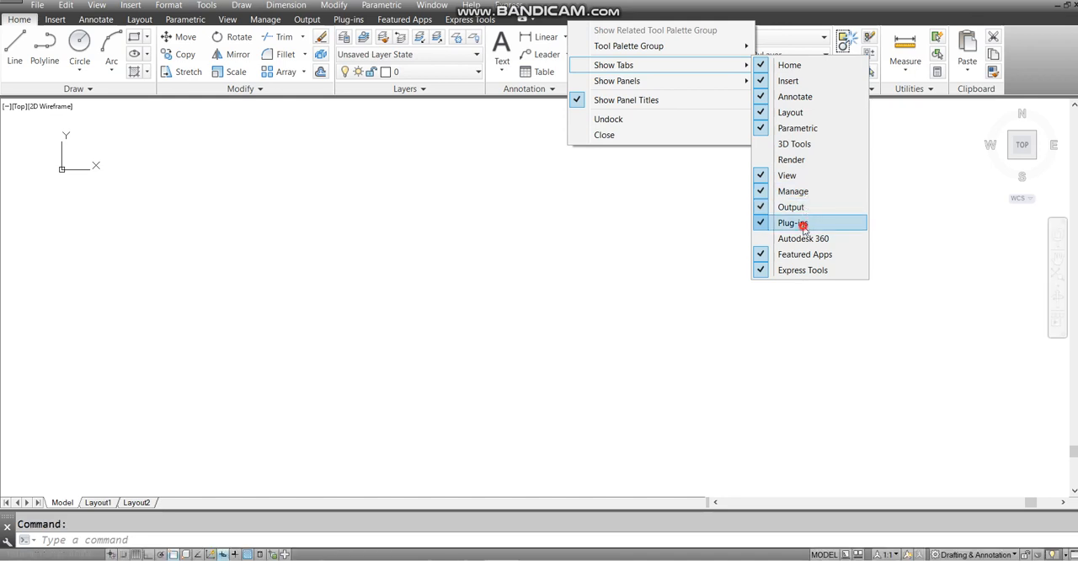
left_click(800, 223)
- Check the Output and Manage tools, and hide the Featured Apps and Output tabs from the ribbon
left_click(306, 20)
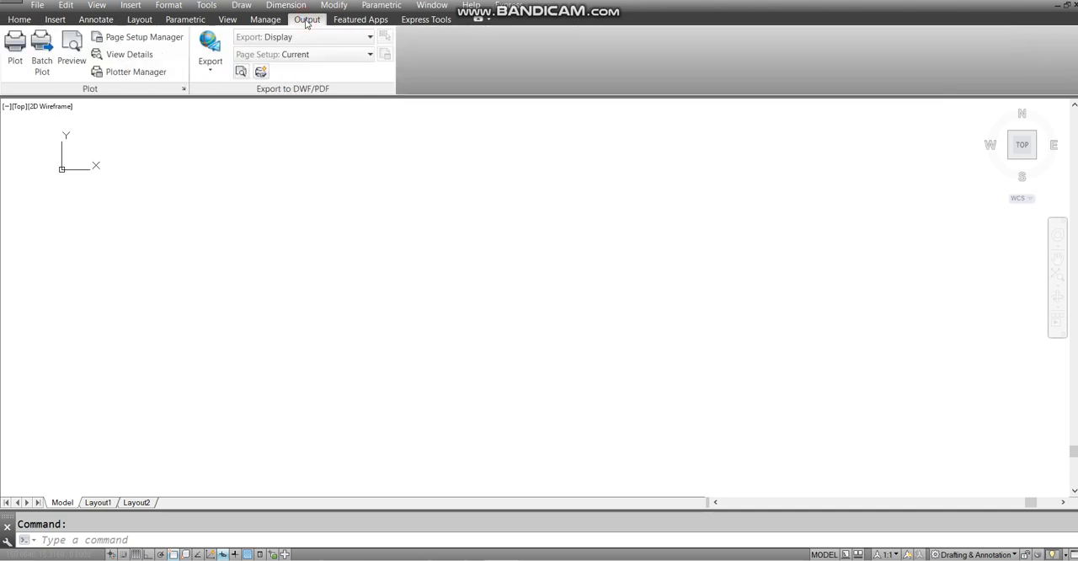
left_click(268, 21)
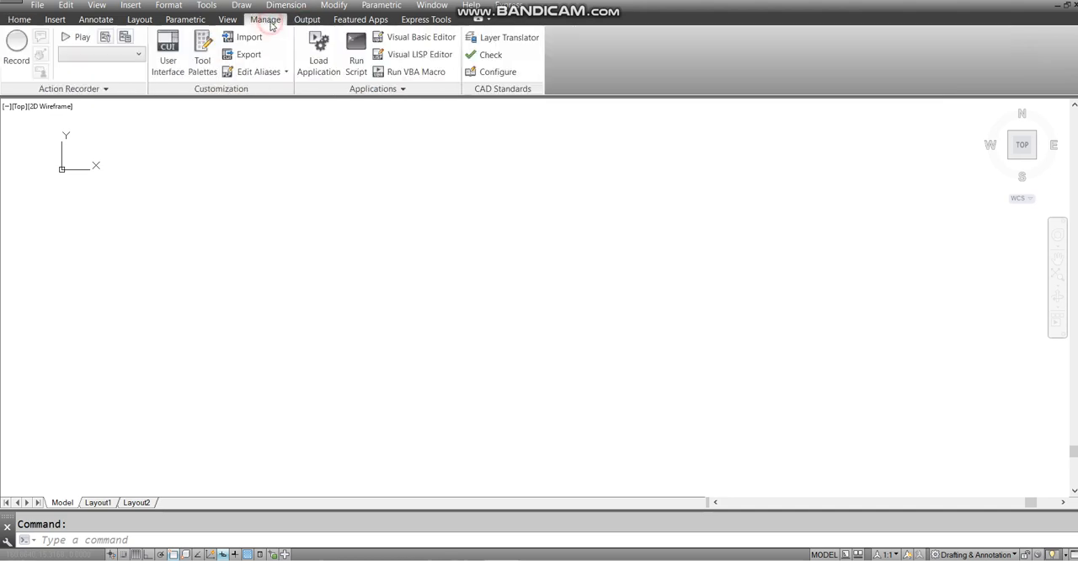
right_click(526, 20)
mouse_move(598, 63)
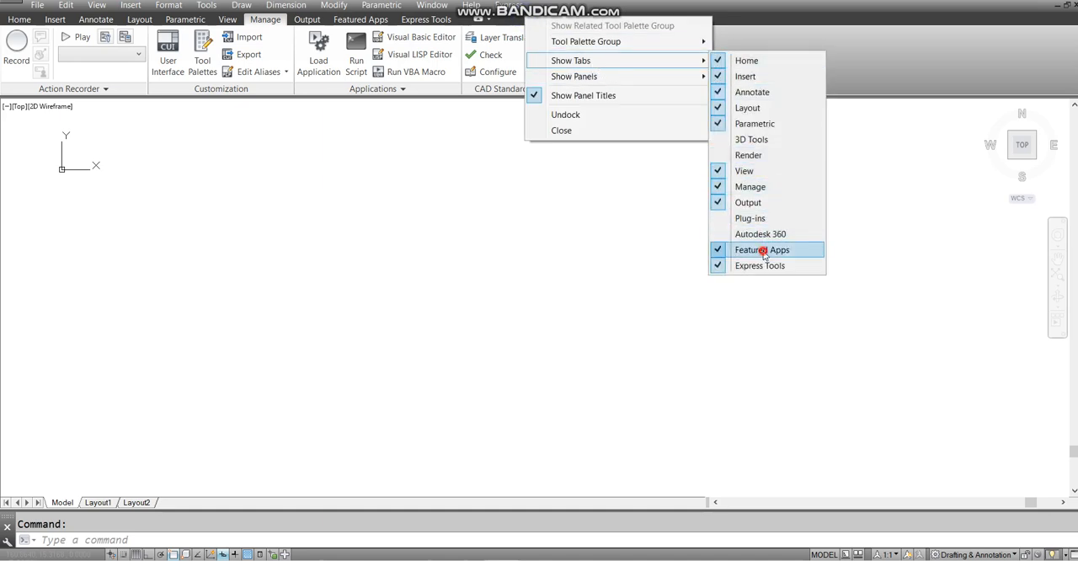
left_click(763, 251)
right_click(611, 15)
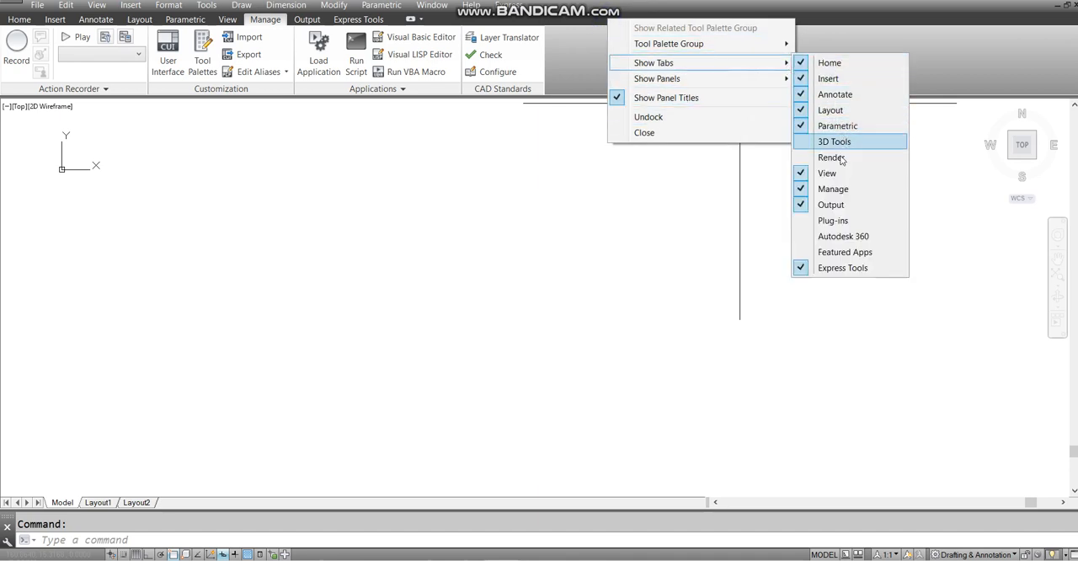
left_click(834, 204)
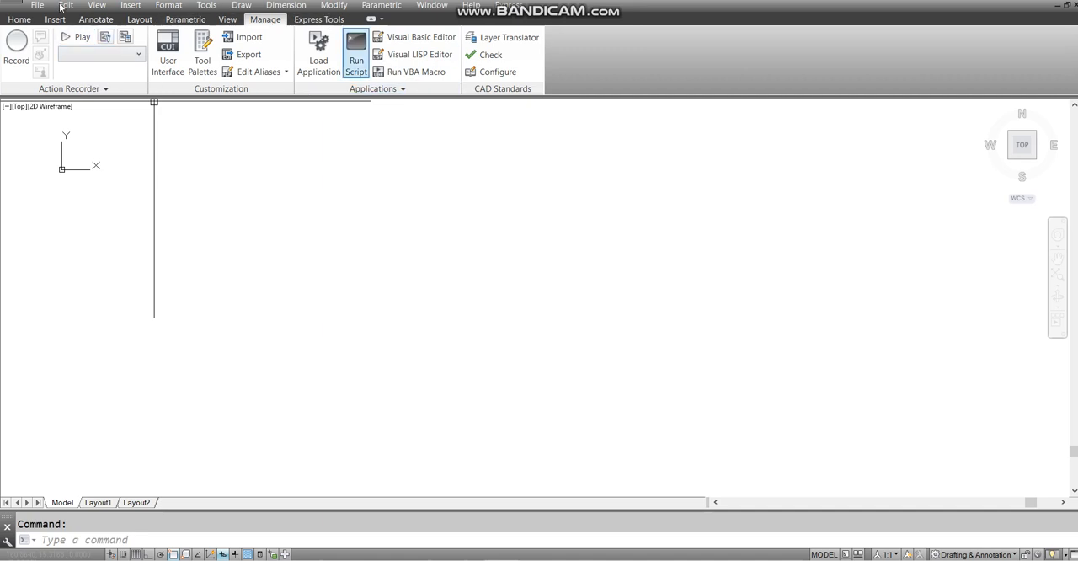
- Examine the tools of the Home, Insert, Annotate and Layout ribbon tabs and the list of panels available for Annotate
left_click(19, 20)
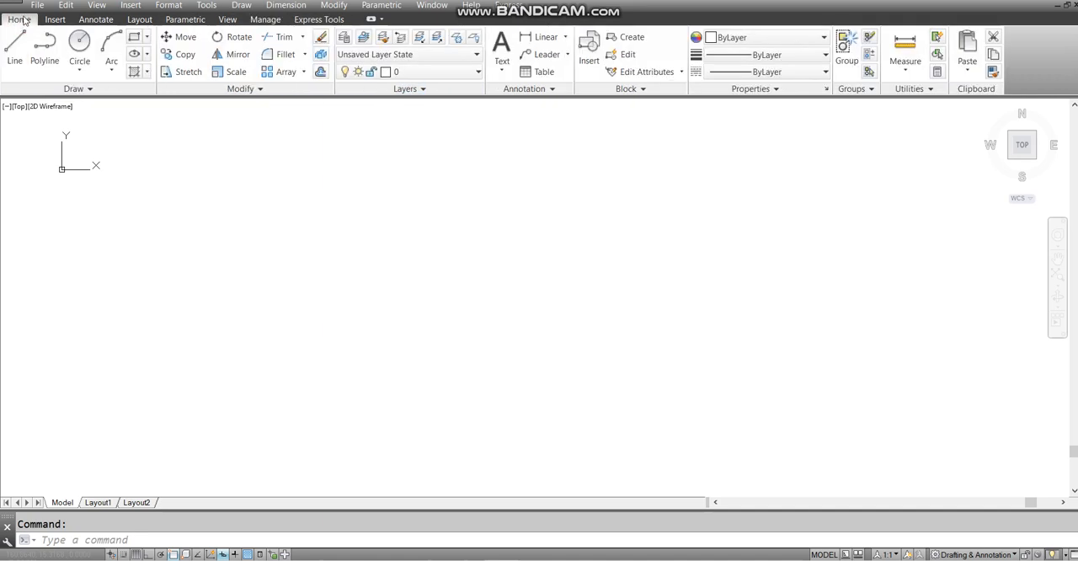
left_click(55, 19)
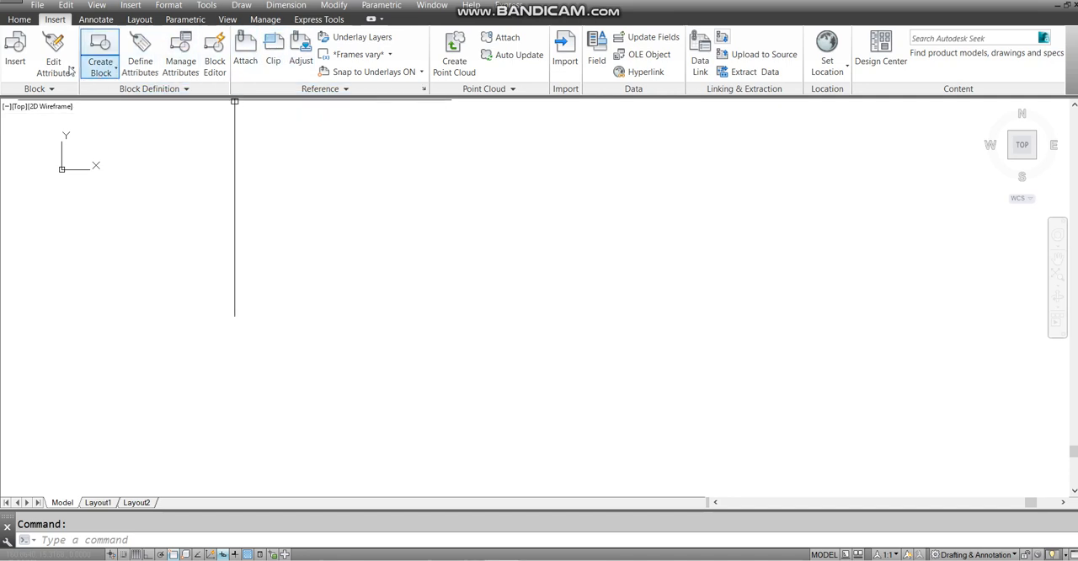
left_click(94, 19)
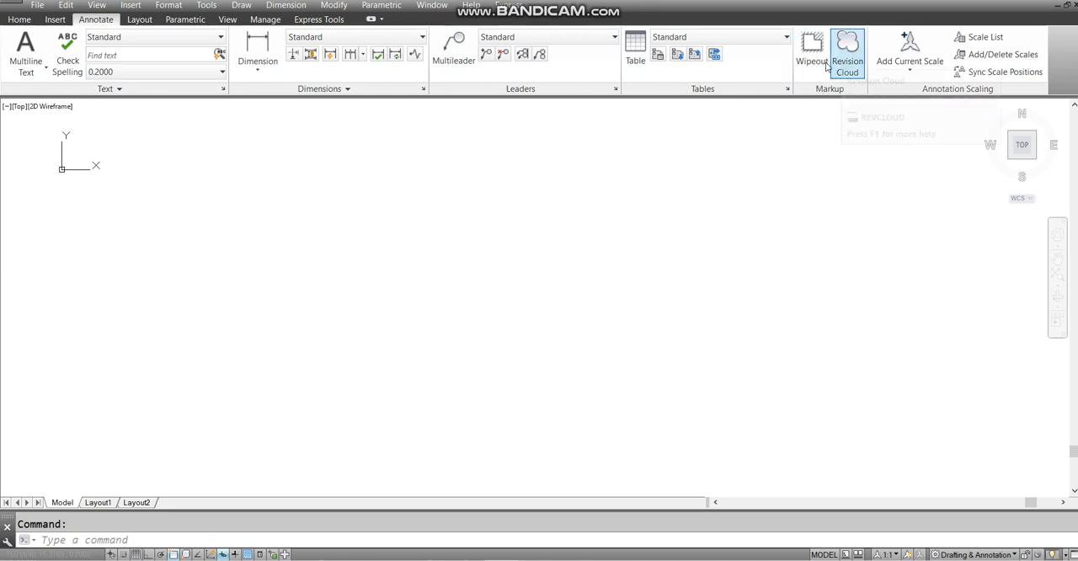
right_click(542, 19)
left_click(634, 81)
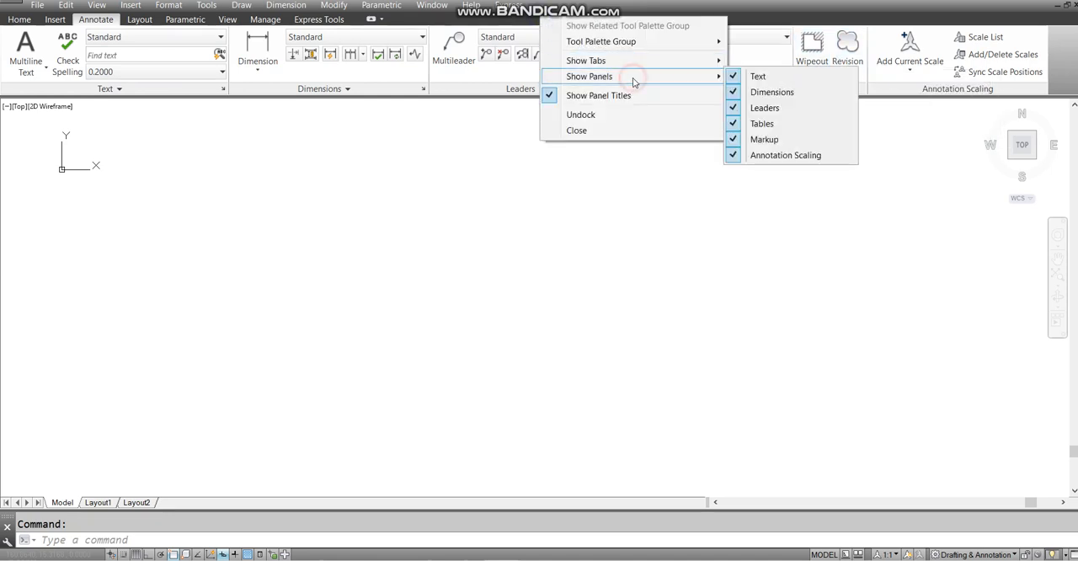
left_click(13, 20)
left_click(54, 20)
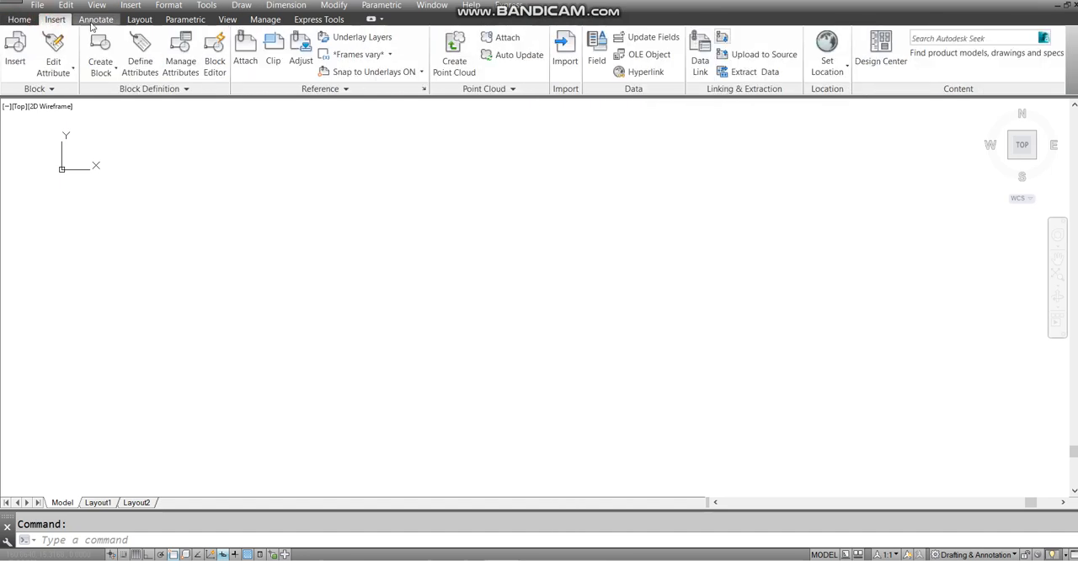
left_click(95, 20)
left_click(138, 20)
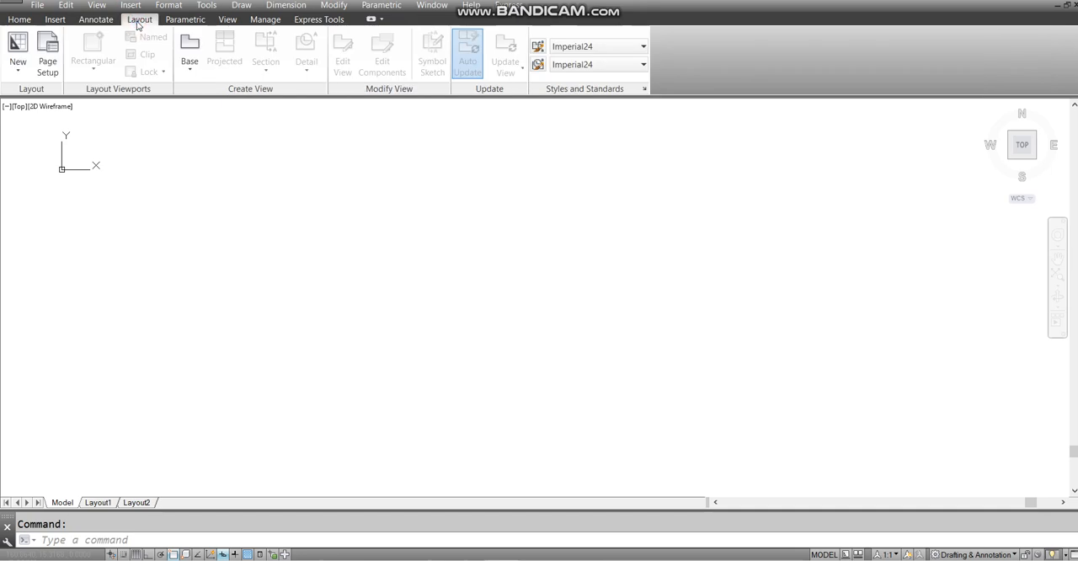
left_click(94, 19)
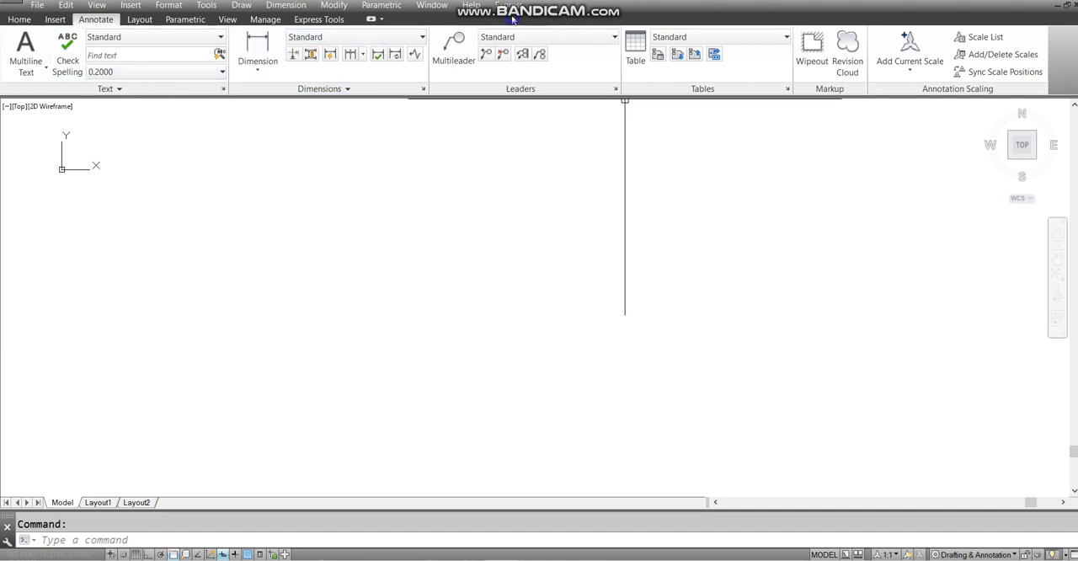
right_click(512, 18)
mouse_move(600, 76)
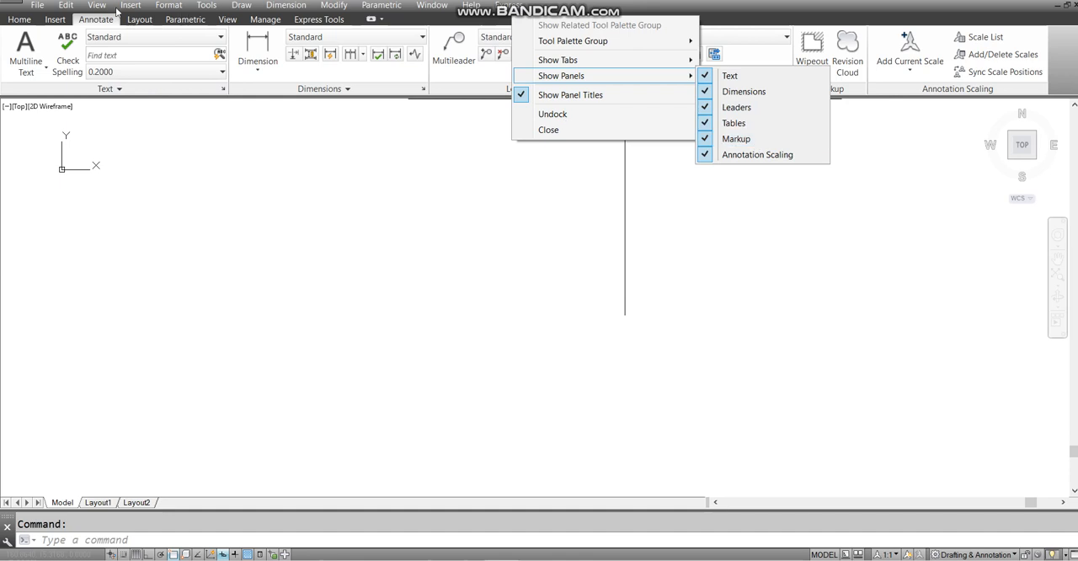
- Examine the Insert ribbon tab's tools and bring up its panel display options
left_click(53, 19)
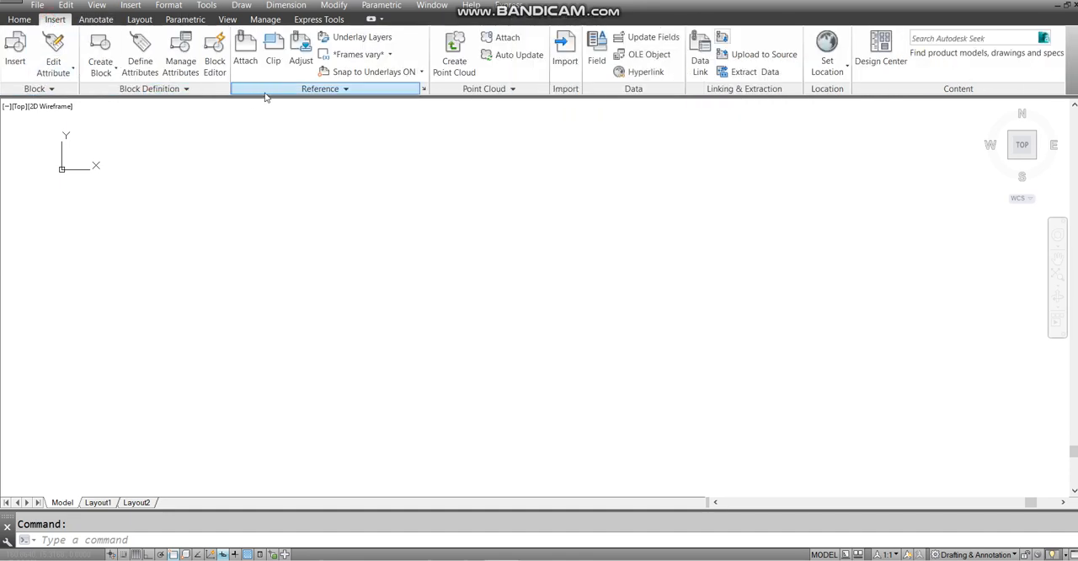
right_click(524, 20)
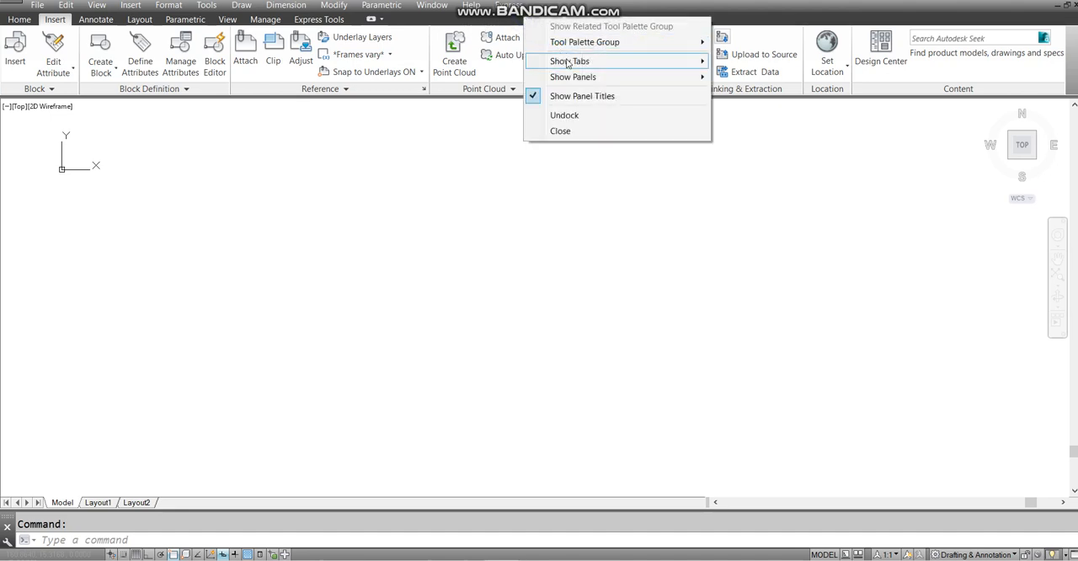
mouse_move(590, 77)
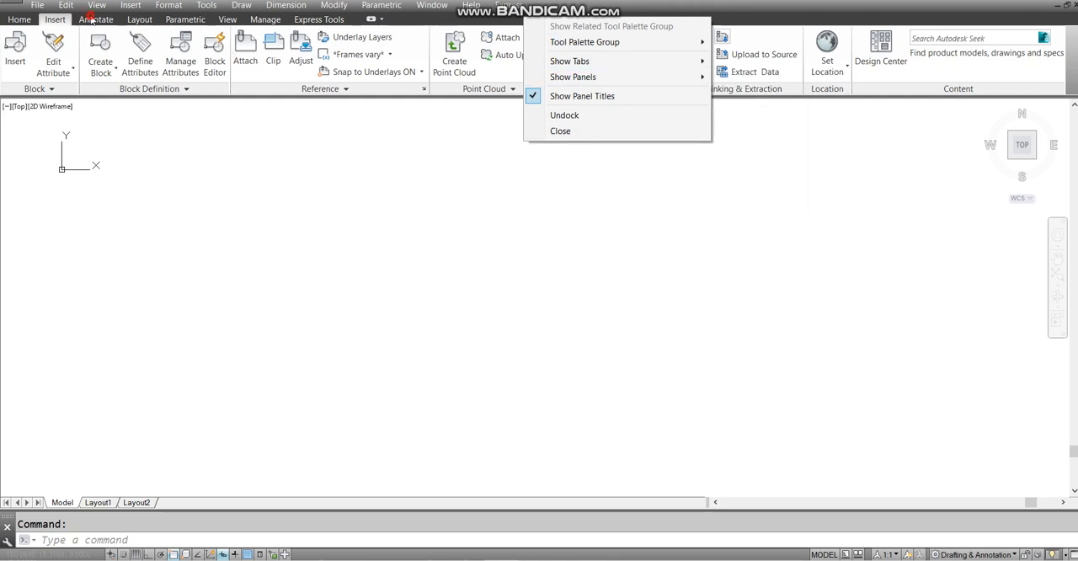
- Hide the Annotation Scaling and Markup panels from the Annotate ribbon tab
left_click(91, 18)
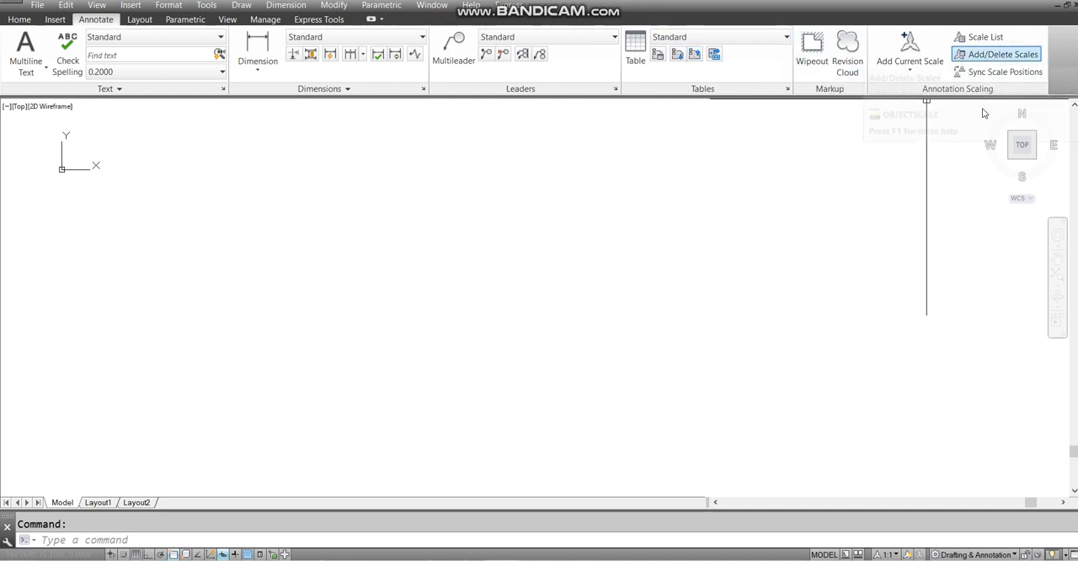
right_click(633, 18)
mouse_move(673, 79)
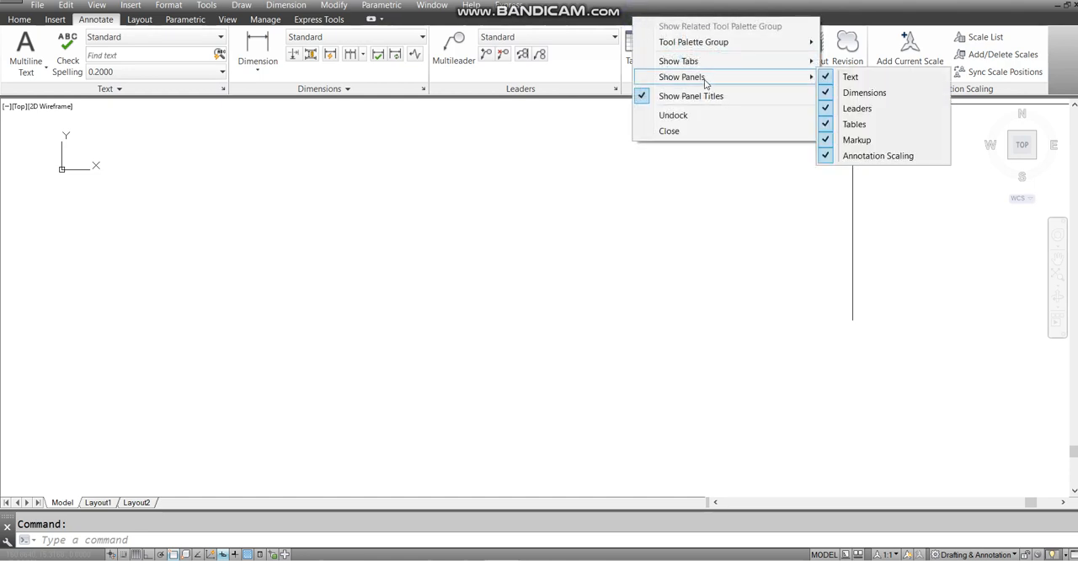
left_click(876, 156)
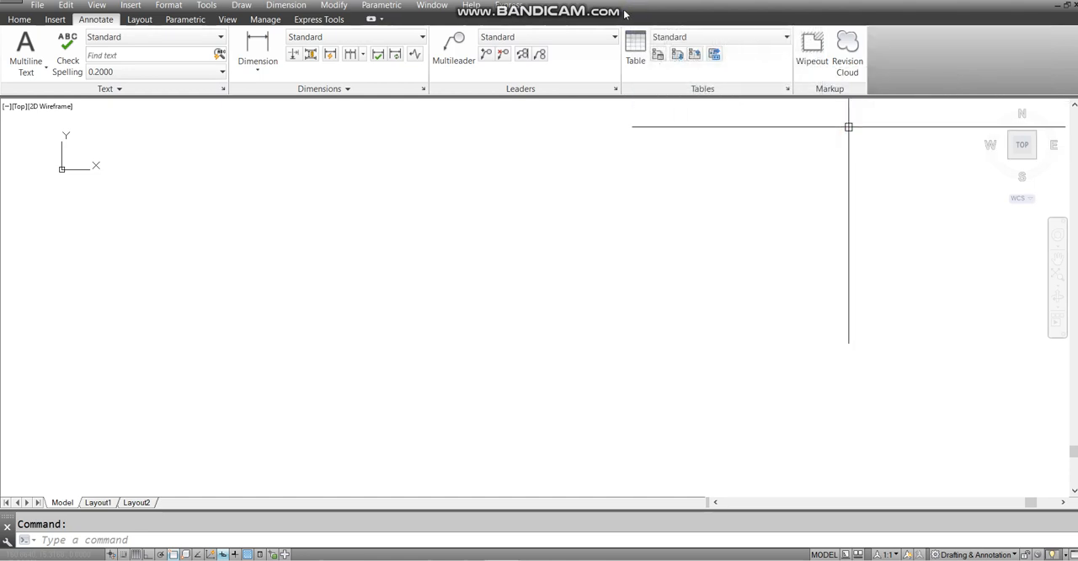
right_click(717, 27)
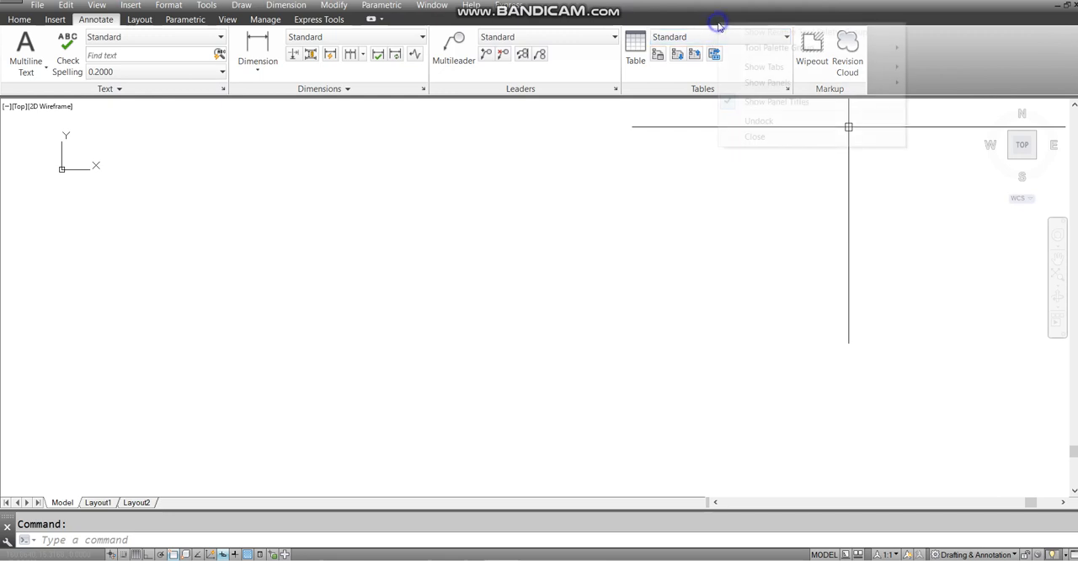
left_click(783, 83)
left_click(941, 141)
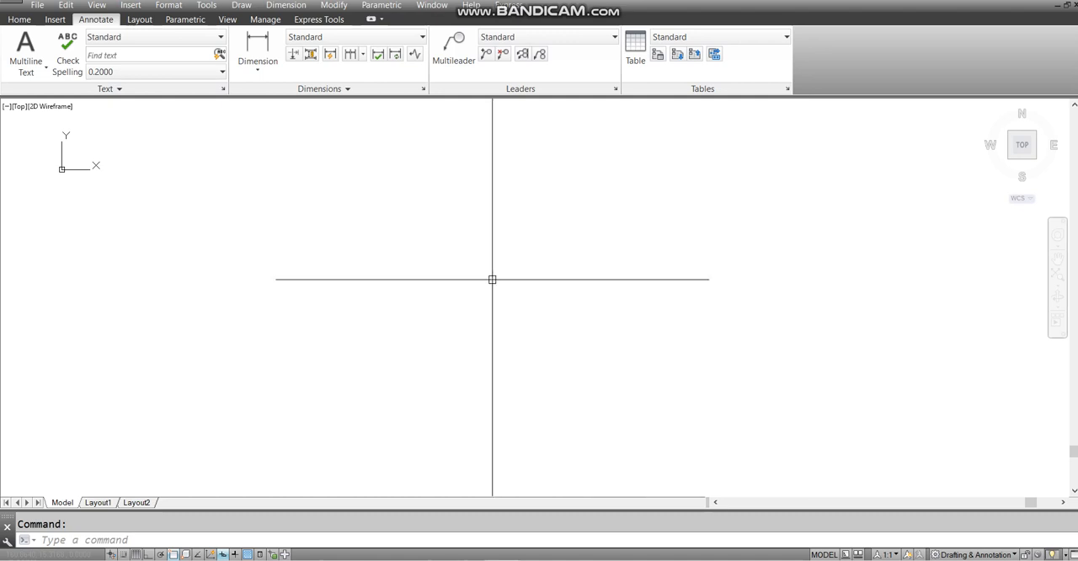
type("o")
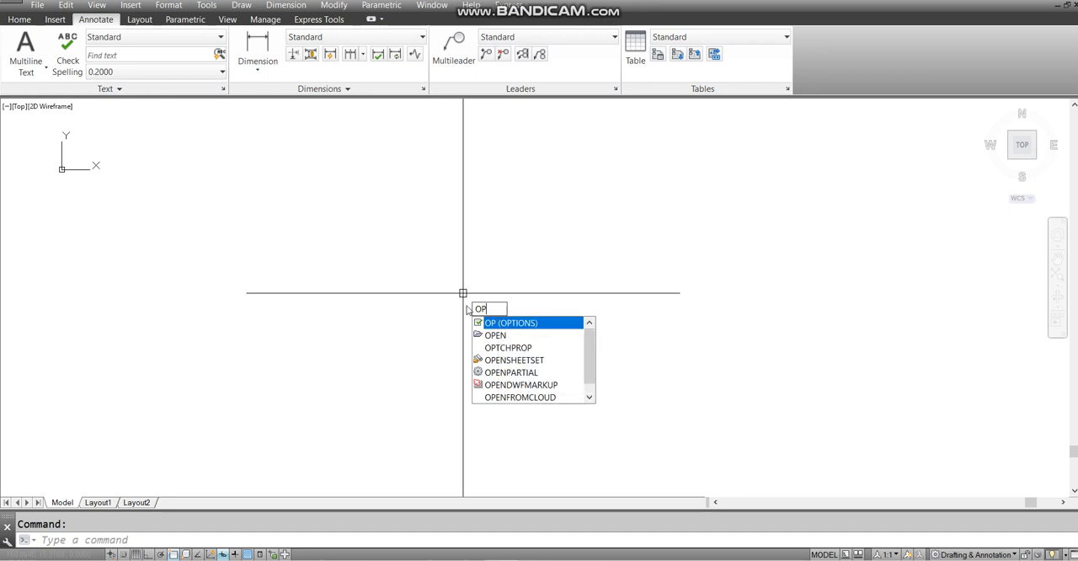
type("IO")
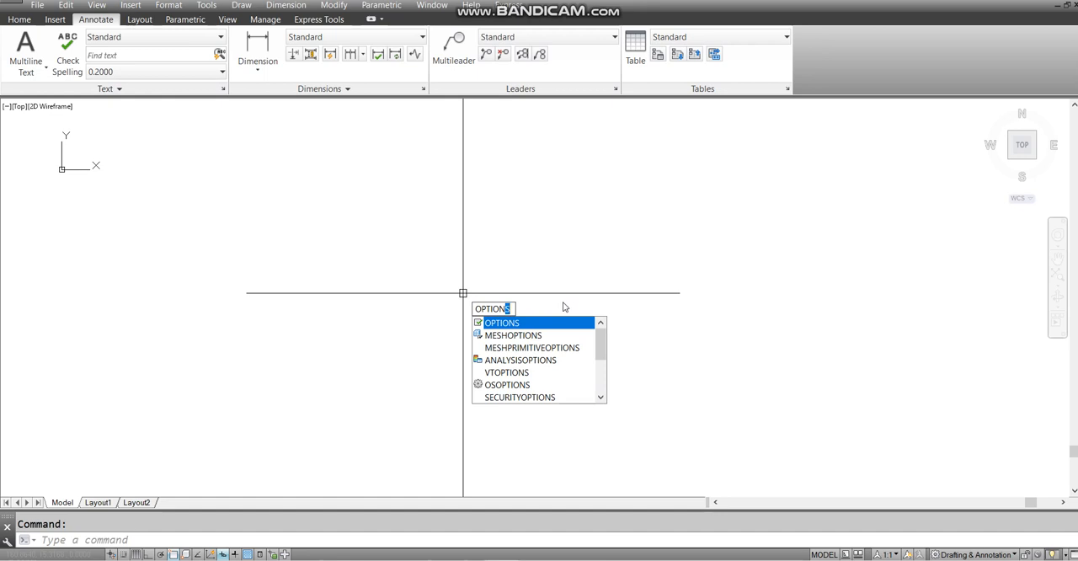
key("Escape")
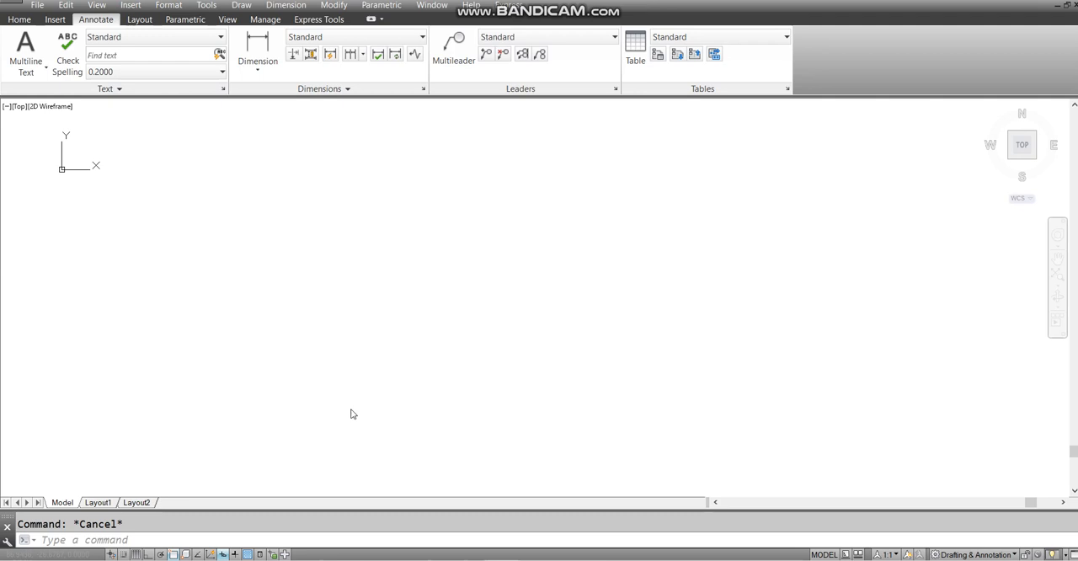
left_click(432, 275)
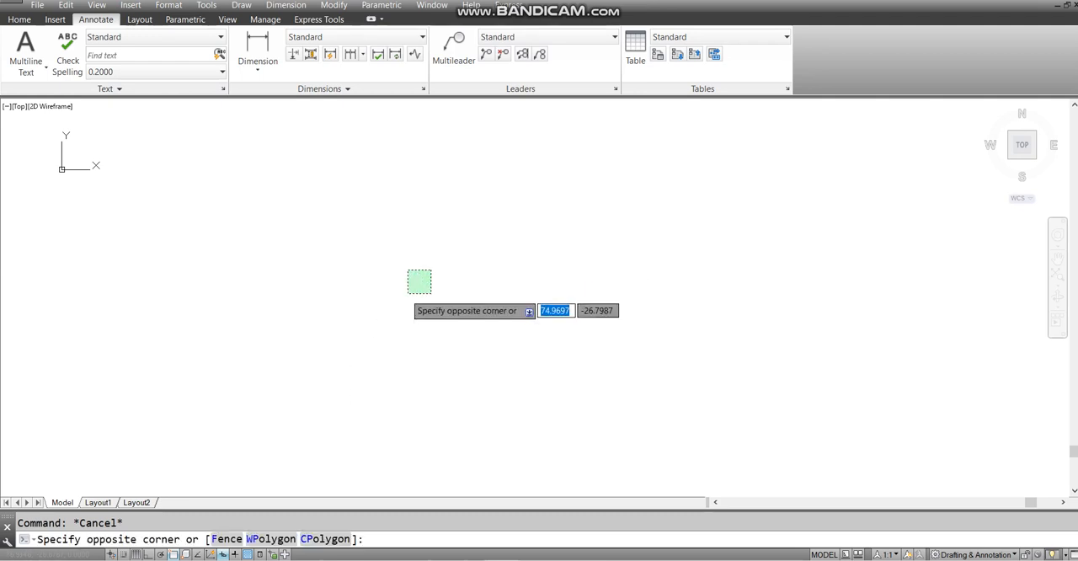
left_click(325, 182)
left_click(522, 412)
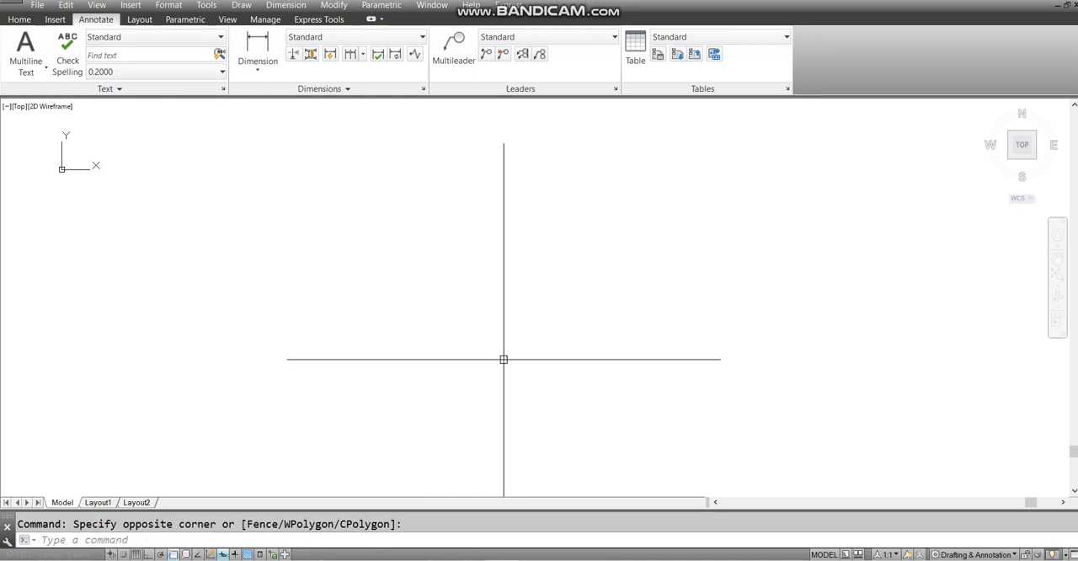
left_click(699, 172)
left_click(494, 404)
left_click(370, 185)
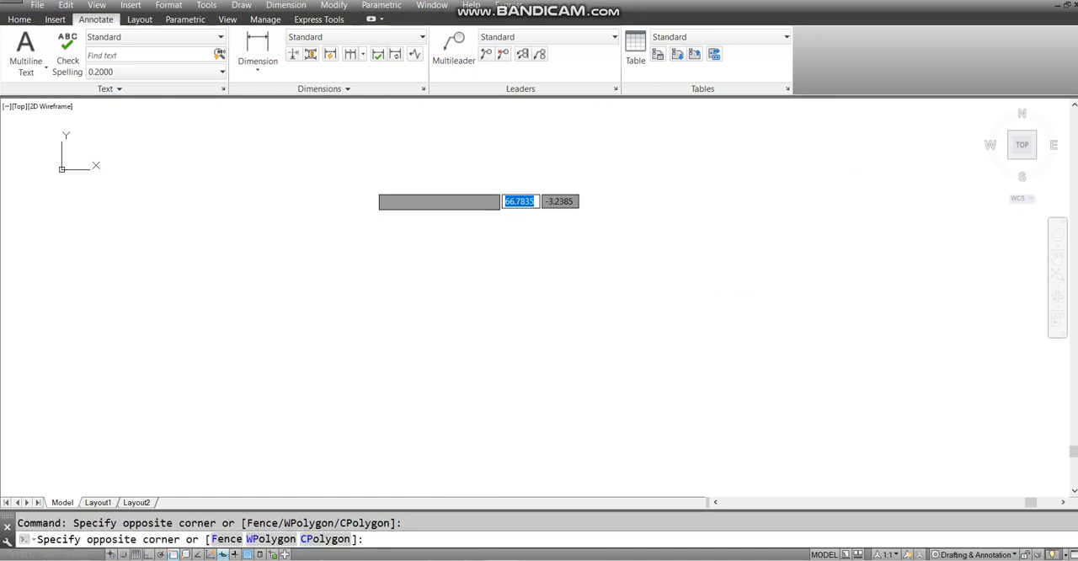
left_click(565, 443)
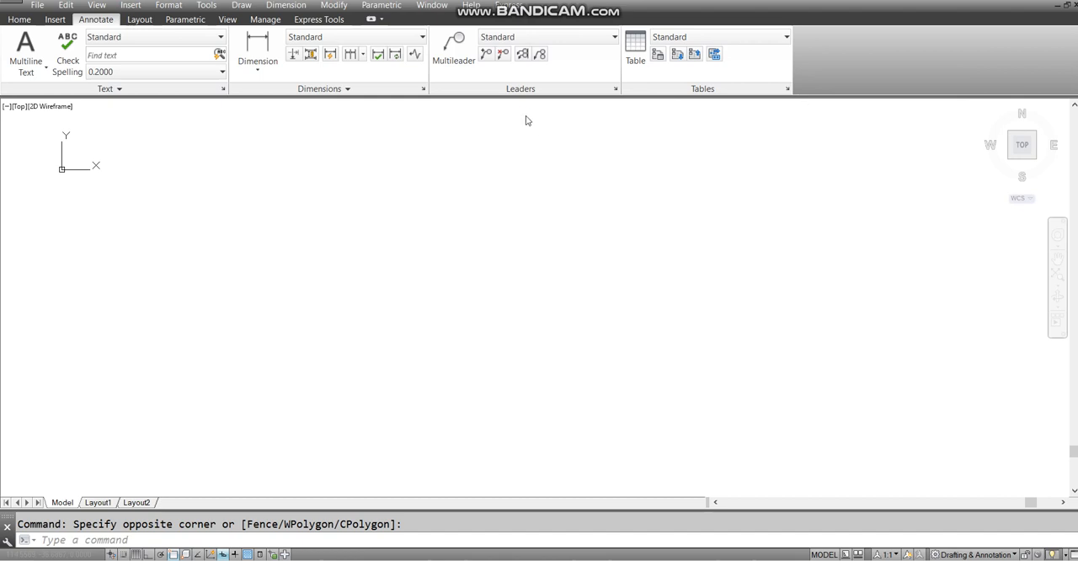
left_click(688, 158)
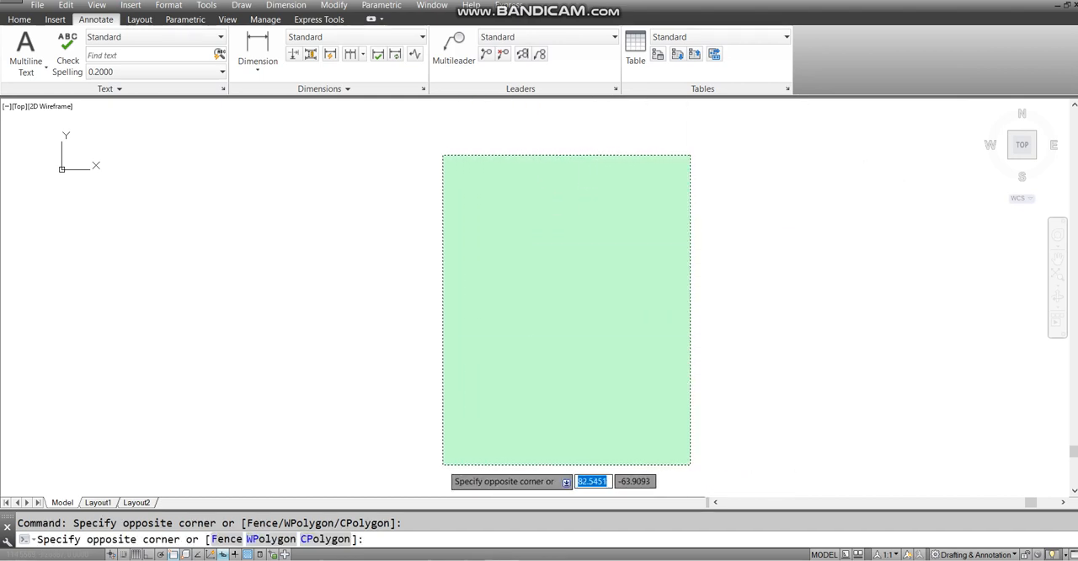
left_click(443, 464)
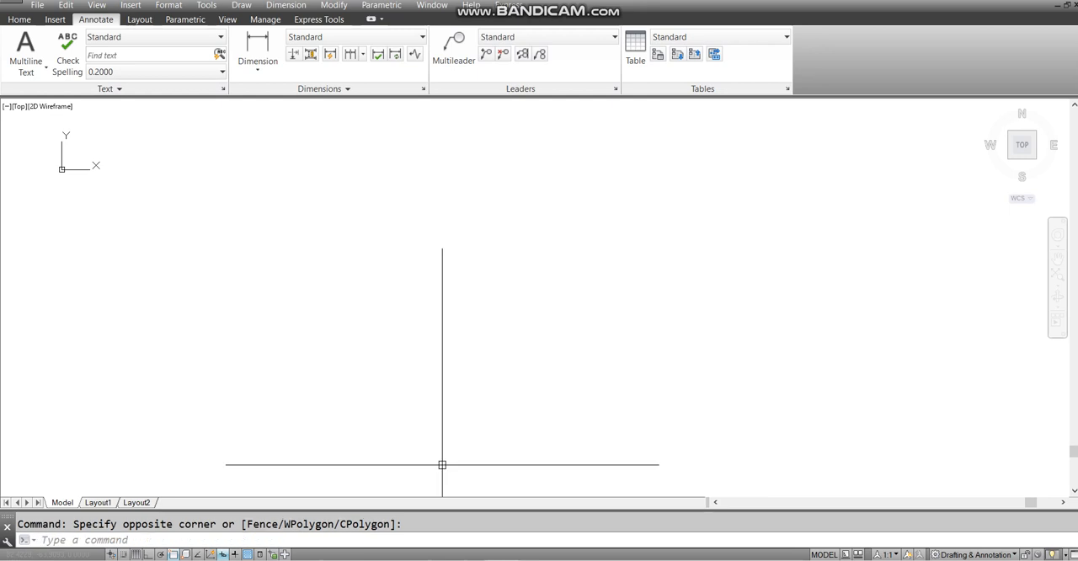
left_click(296, 160)
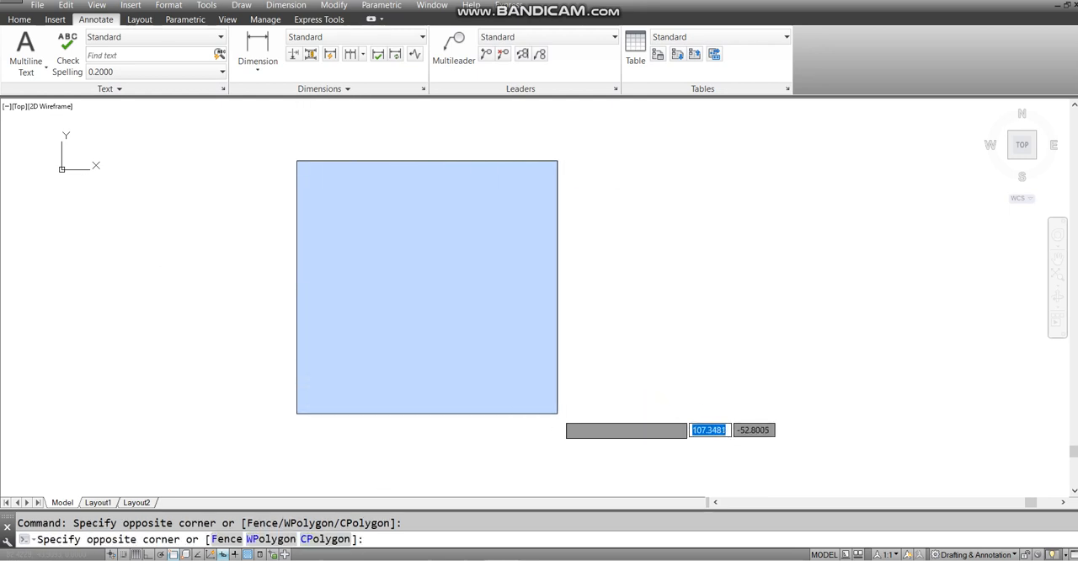
left_click(667, 423)
left_click(738, 149)
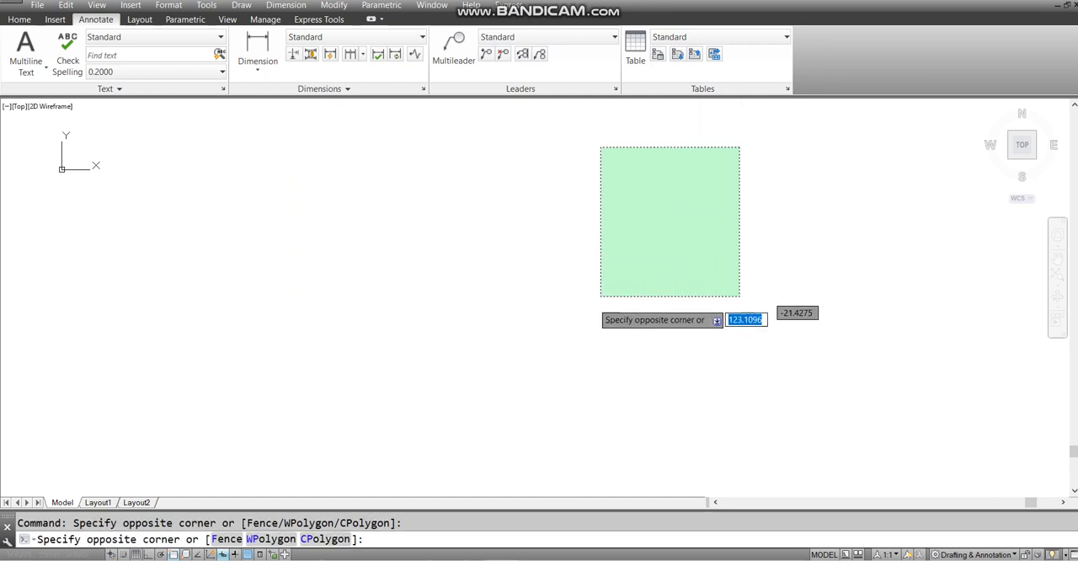
left_click(444, 450)
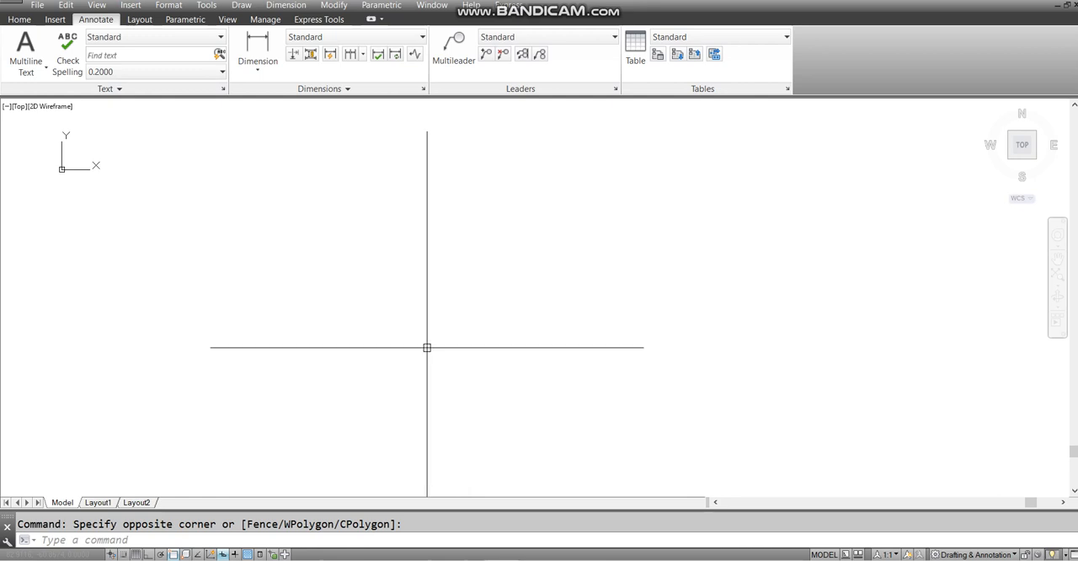
left_click(371, 130)
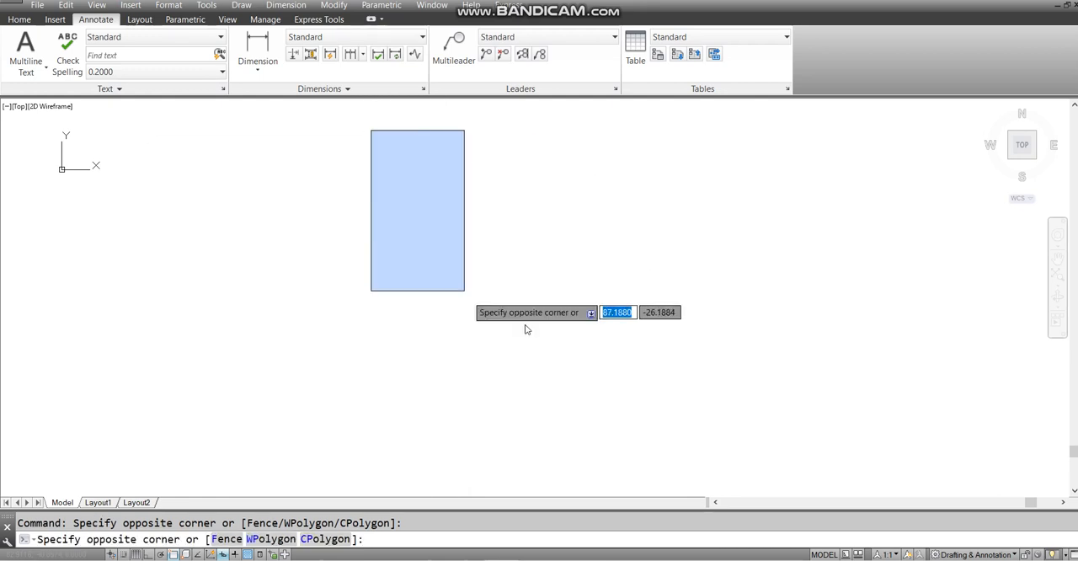
left_click(585, 410)
left_click(666, 196)
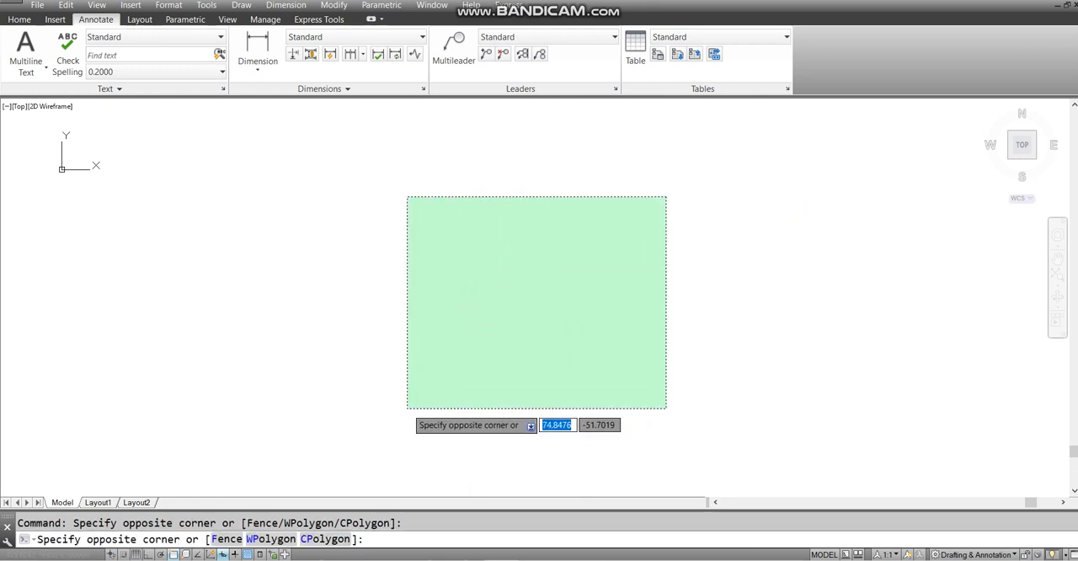
left_click(405, 403)
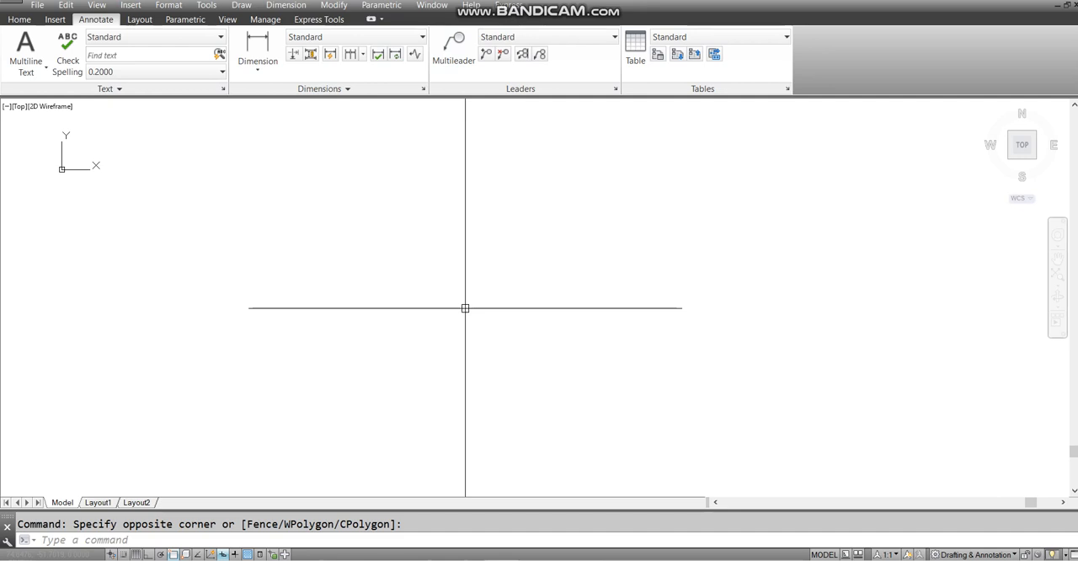
- Draw a single, slightly downward-sloping line across the middle of the drawing area using the full LINE command name
type("linw")
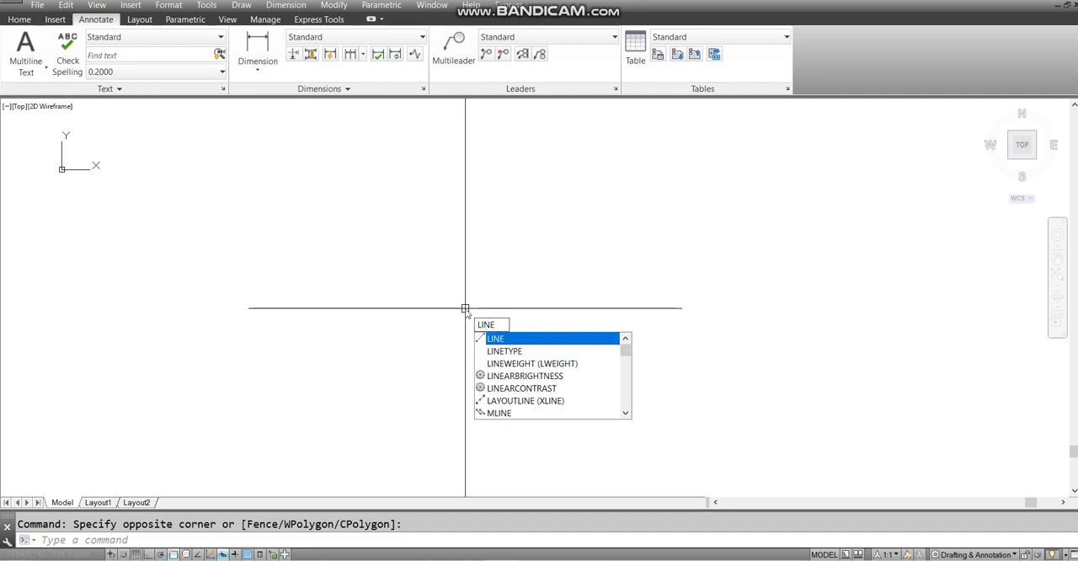
left_click(499, 340)
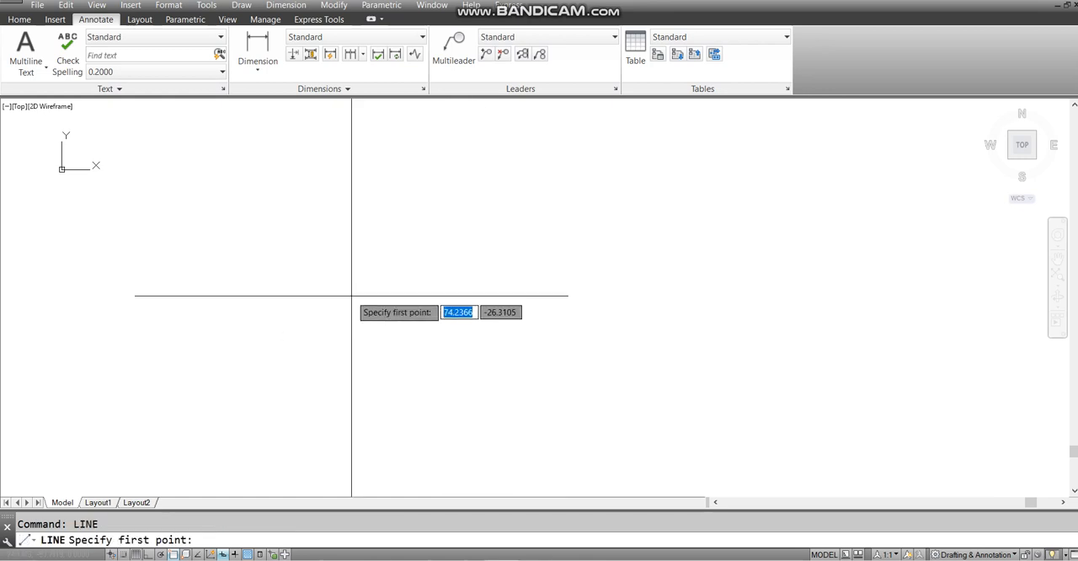
left_click(320, 273)
left_click(771, 302)
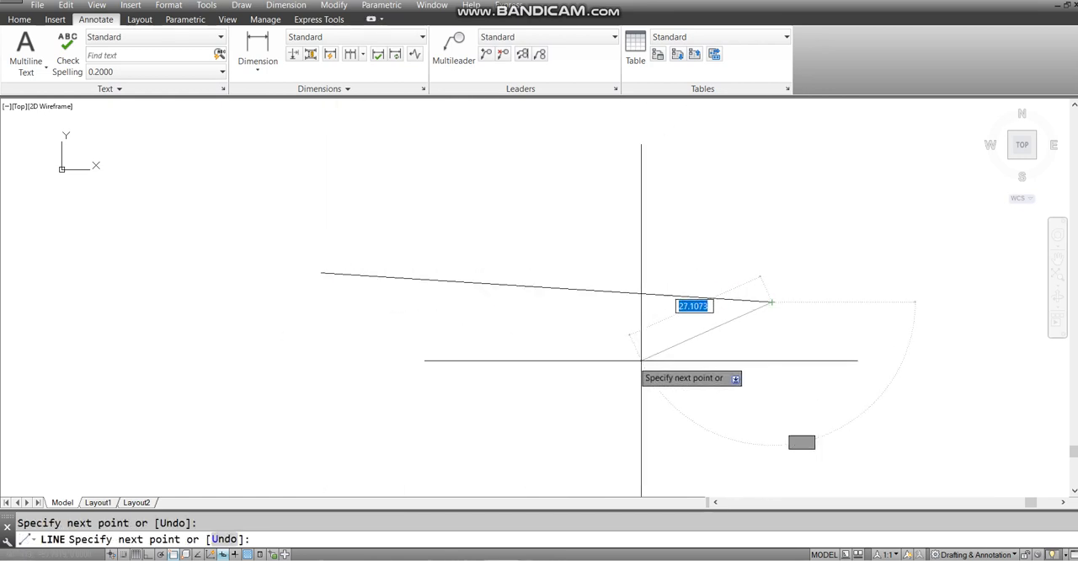
key("Escape")
- Select the sloping line with a crossing window and erase it
left_click(651, 260)
left_click(535, 337)
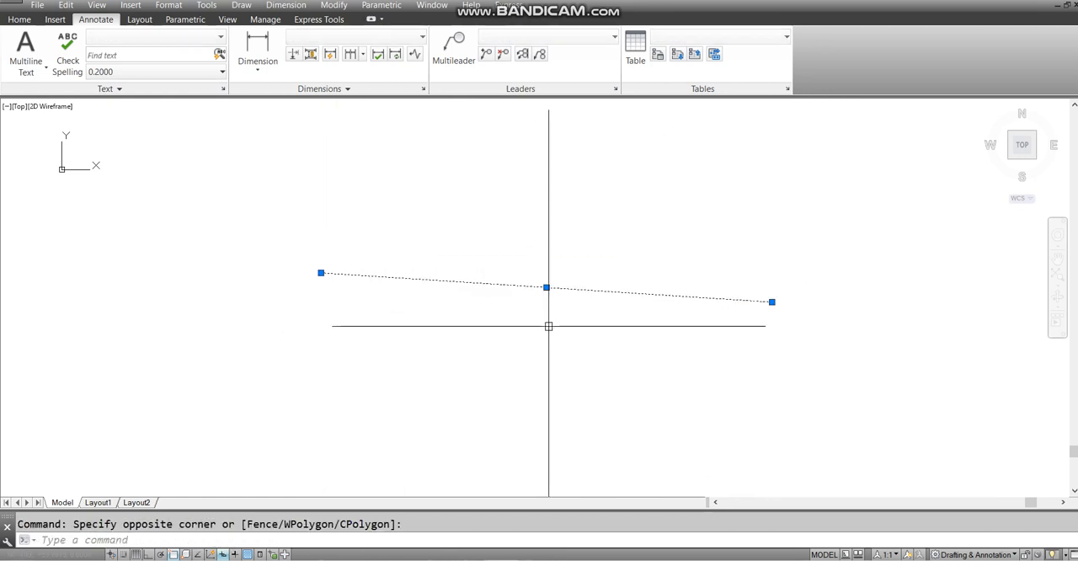
key("Delete")
- Draw another single, slightly downward-sloping line across the drawing area using the command alias L
type("l")
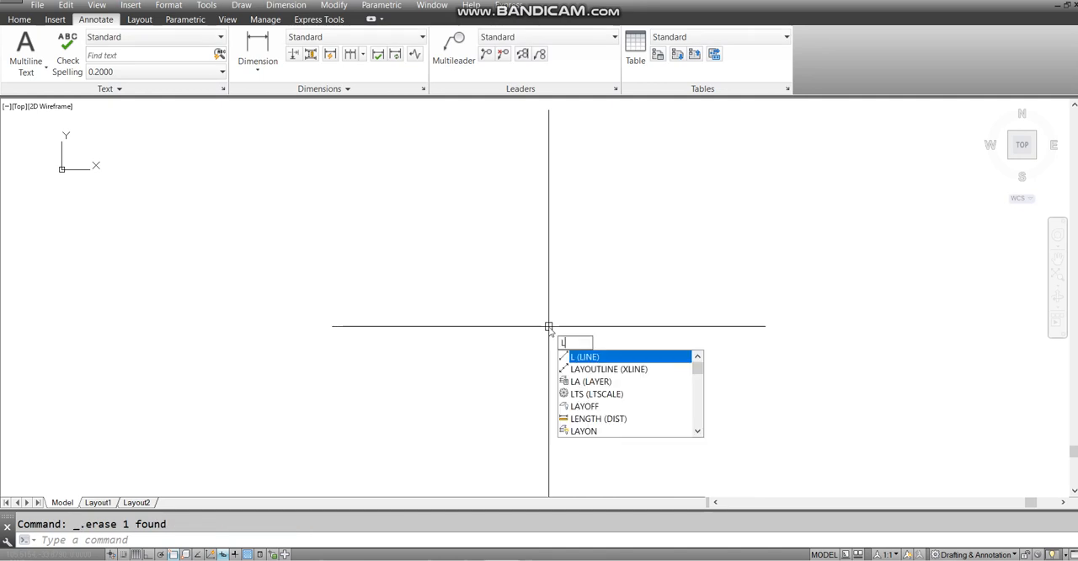
key("Return")
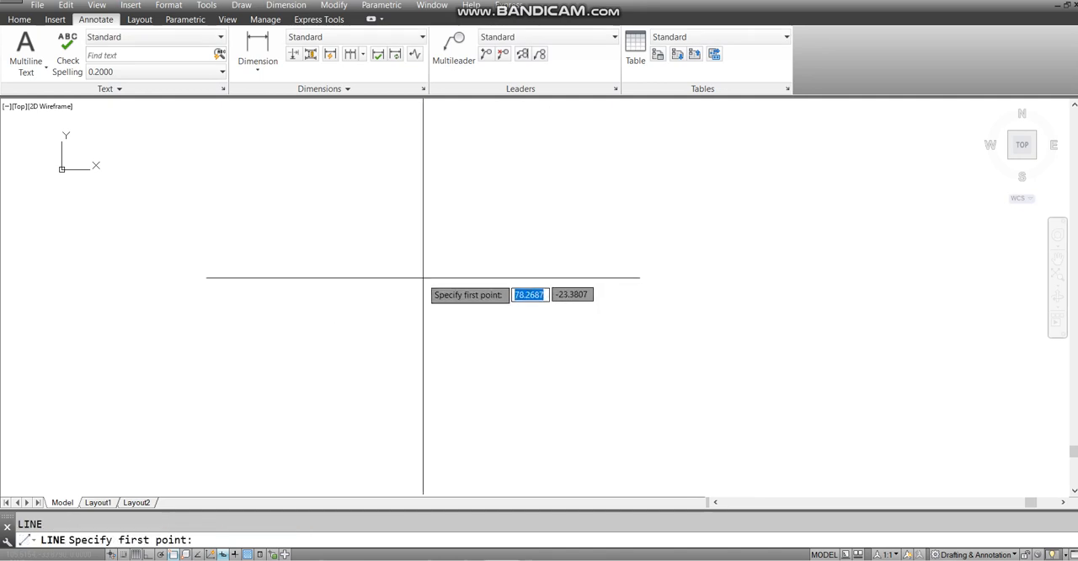
left_click(422, 279)
left_click(832, 301)
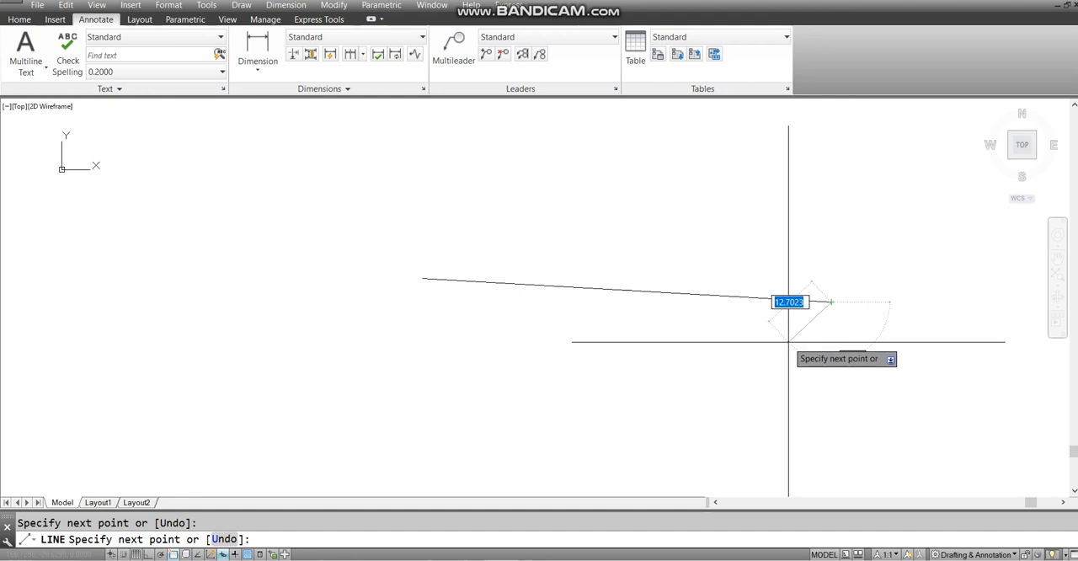
key("Escape")
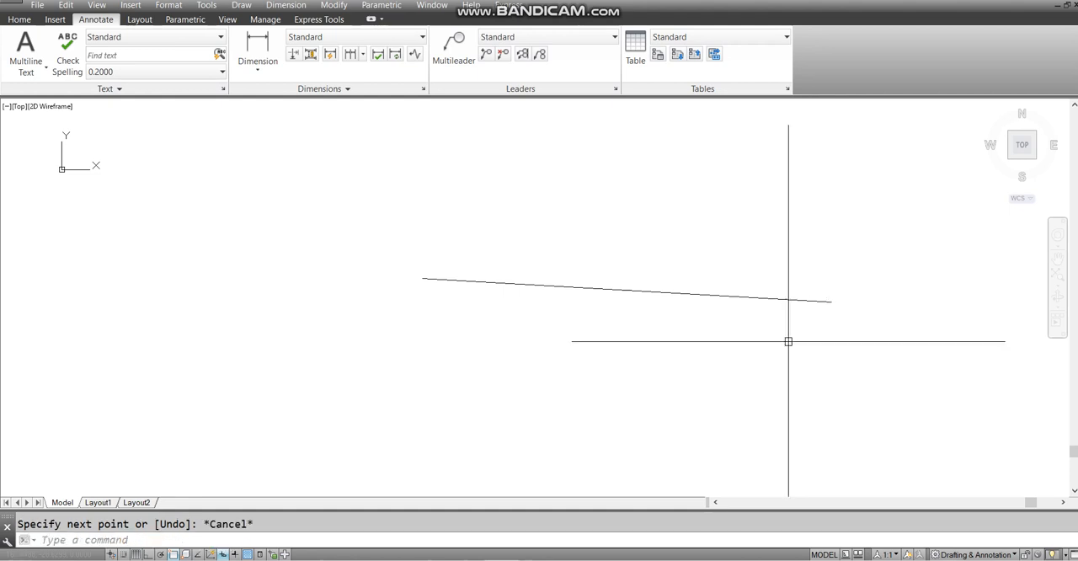
- Erase the line drawn with the L alias
left_click(640, 230)
left_click(536, 369)
key("Delete")
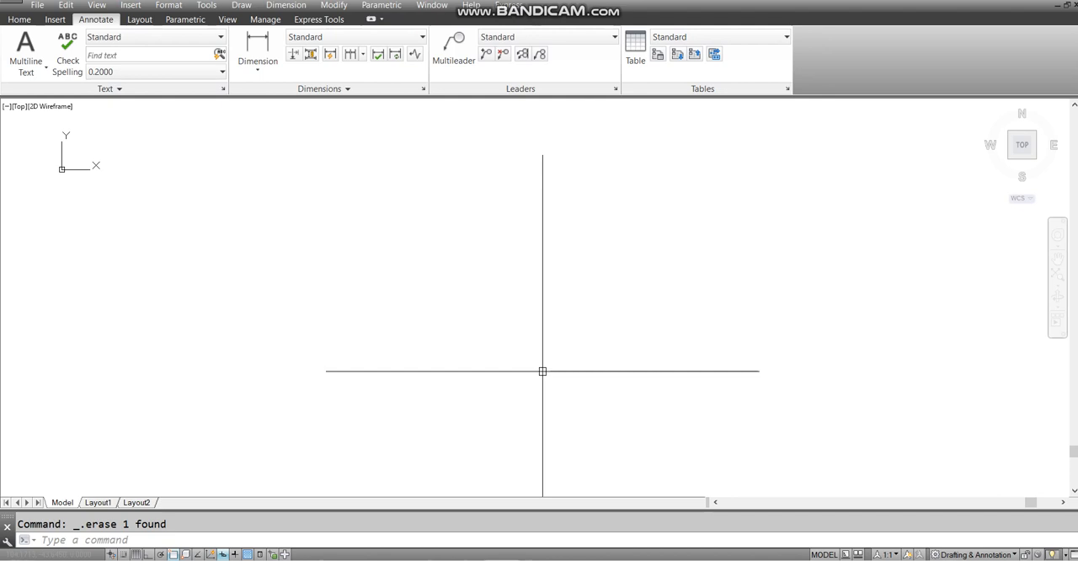
- Open the command alias editor for the acad.pgp file and move its window higher in the drawing area
mouse_move(543, 370)
middle_mouse_down()
mouse_move(486, 365)
mouse_move(513, 357)
mouse_move(513, 371)
middle_mouse_up()
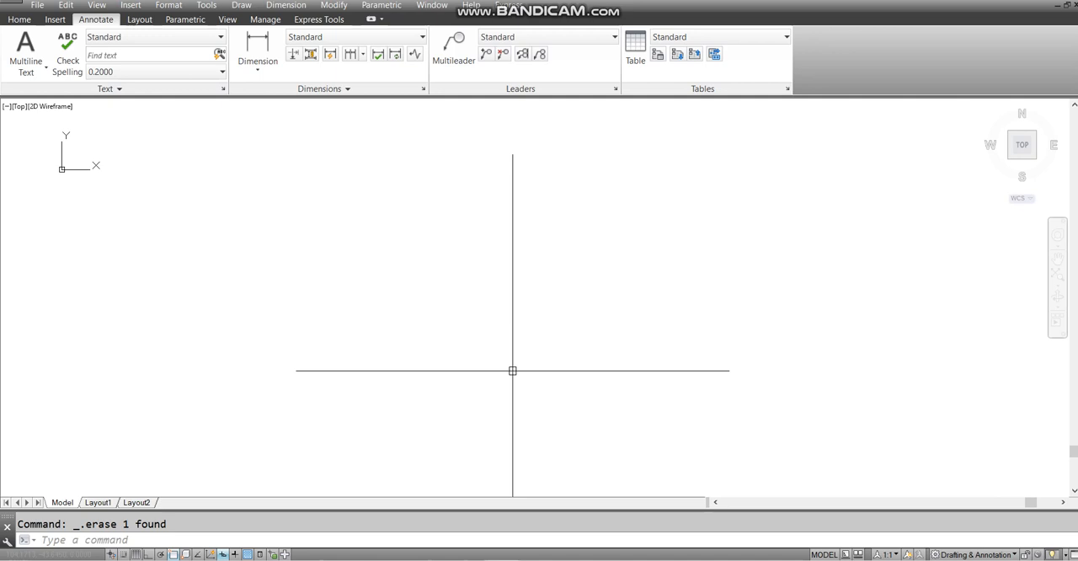
mouse_move(513, 371)
middle_mouse_down()
mouse_move(477, 120)
mouse_move(327, 27)
middle_mouse_up()
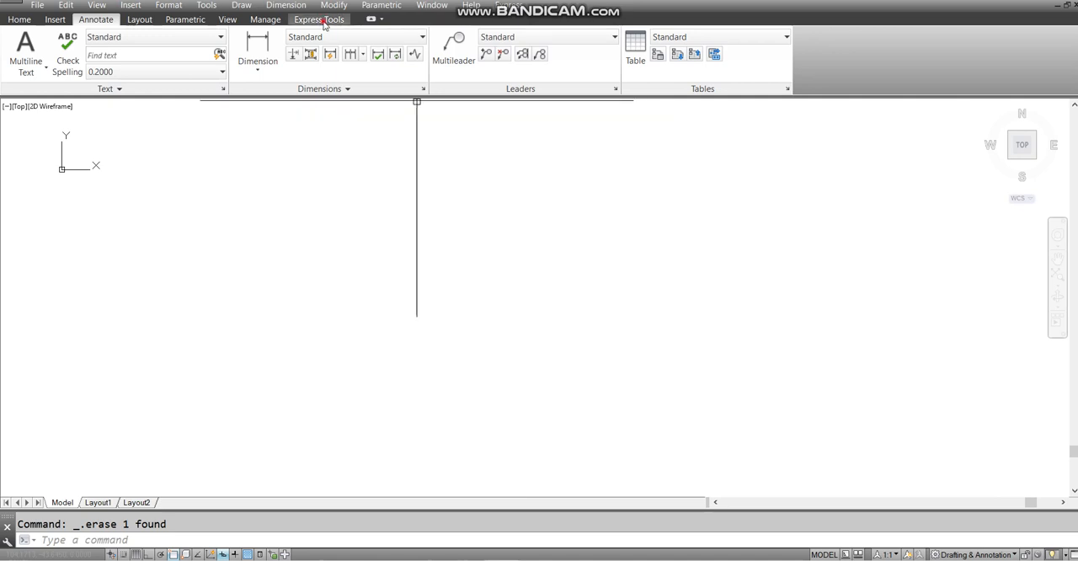
left_click(324, 20)
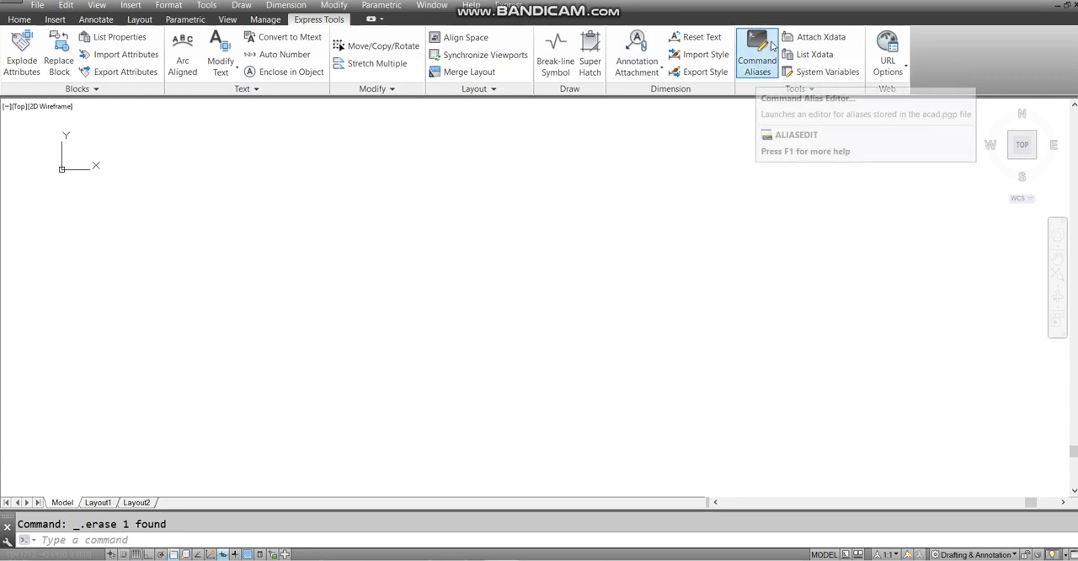
left_click(748, 71)
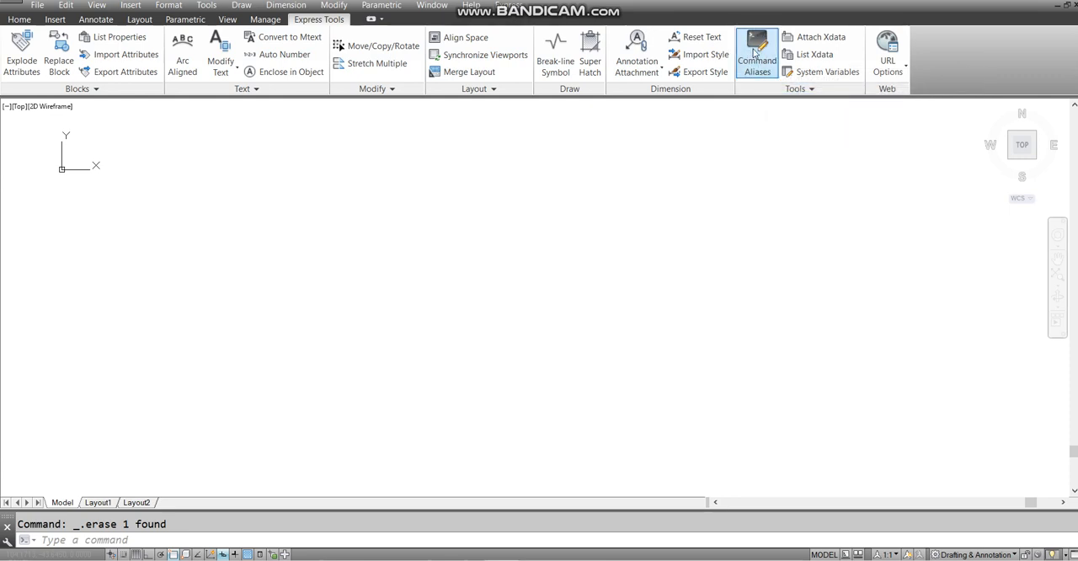
left_click(755, 53)
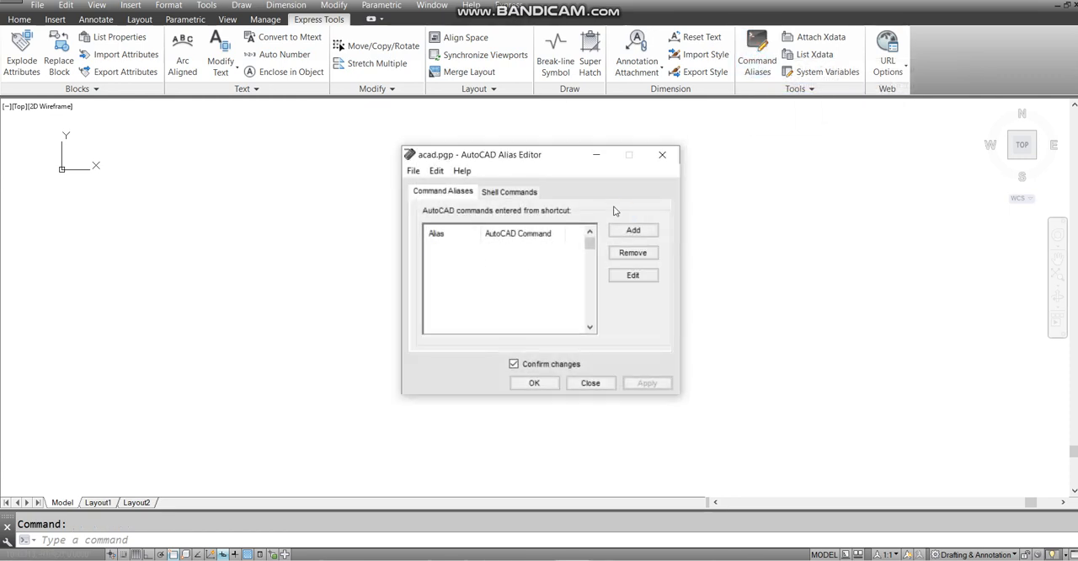
left_click_drag(565, 162, 579, 126)
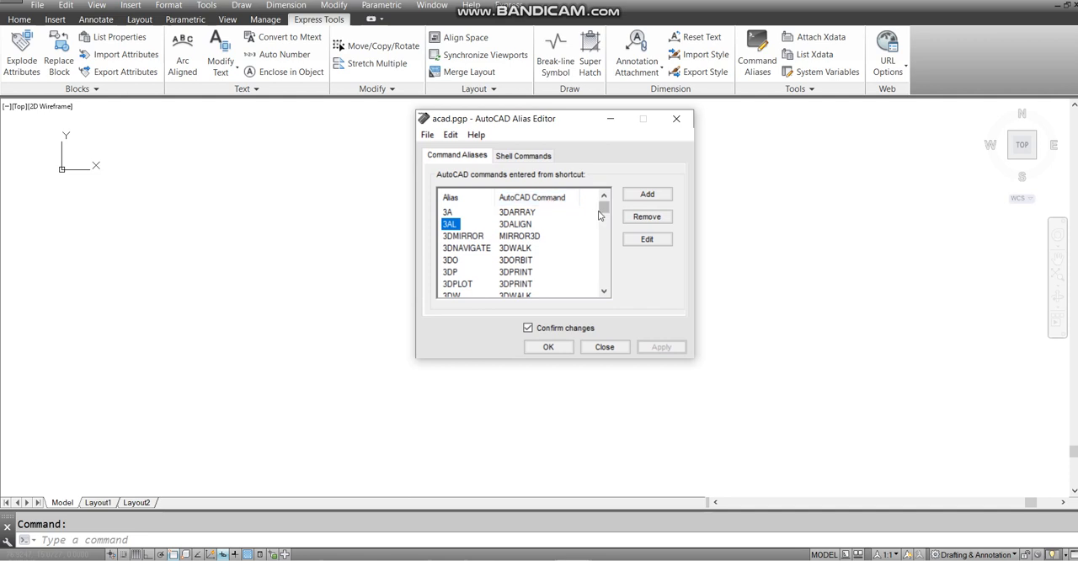
- Examine the list of command aliases and their matching commands, including the C, L and 3D entries
left_click_drag(606, 214, 605, 221)
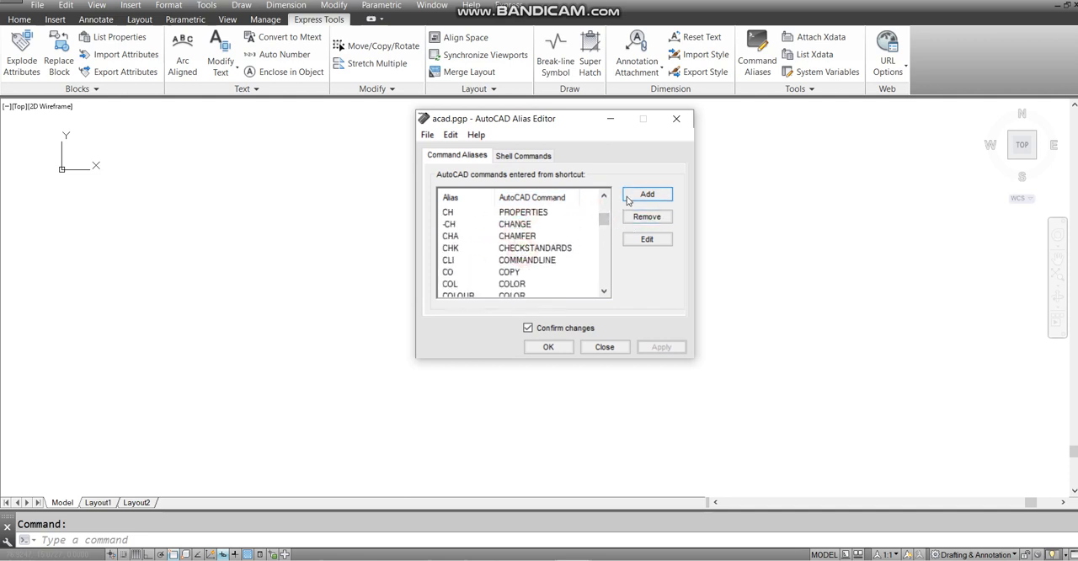
left_click(451, 224)
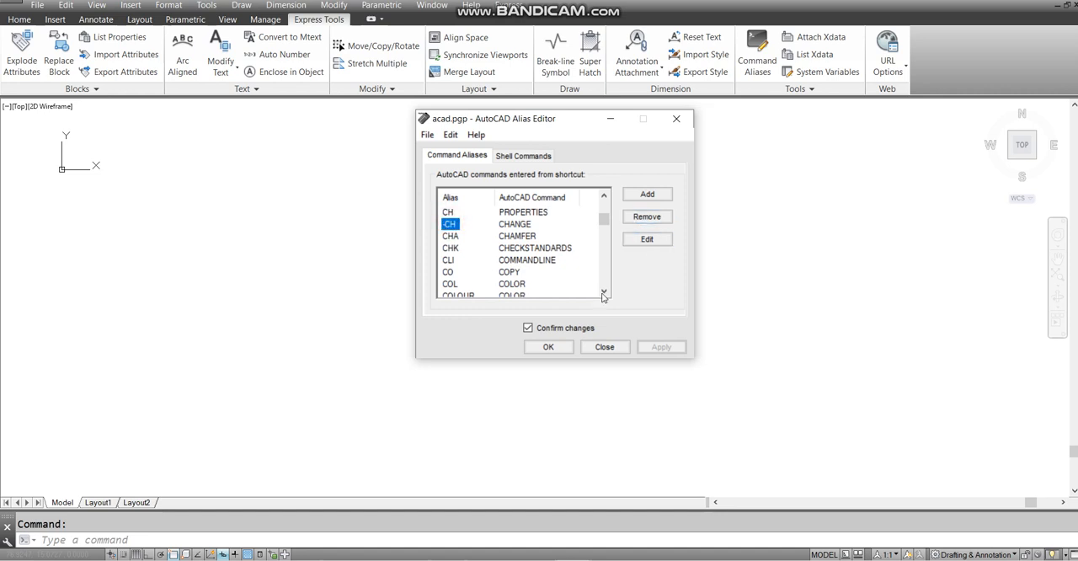
left_click_drag(603, 219, 603, 247)
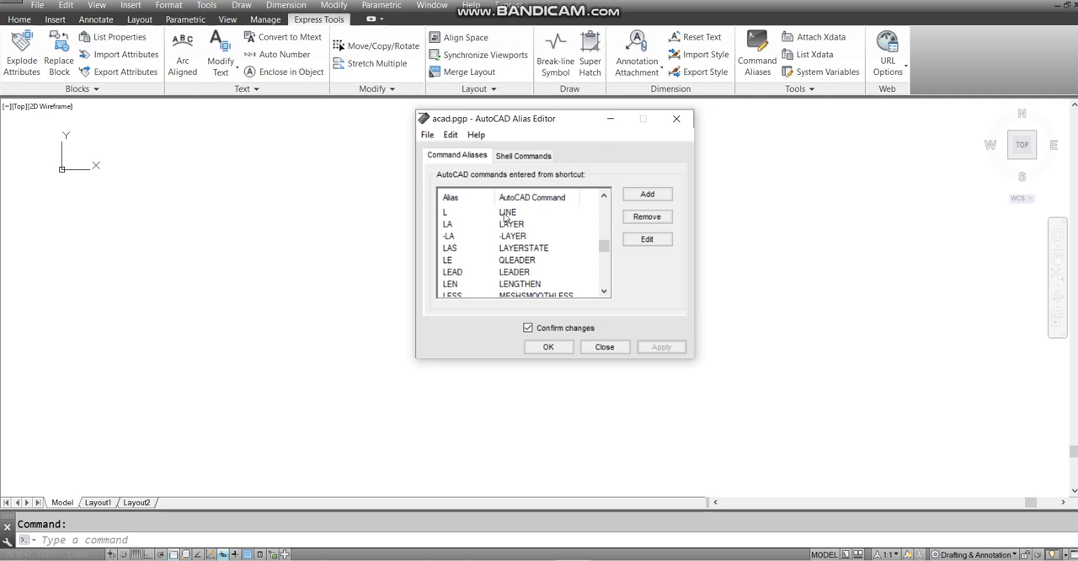
left_click(451, 284)
scroll(603, 246, "up", 5)
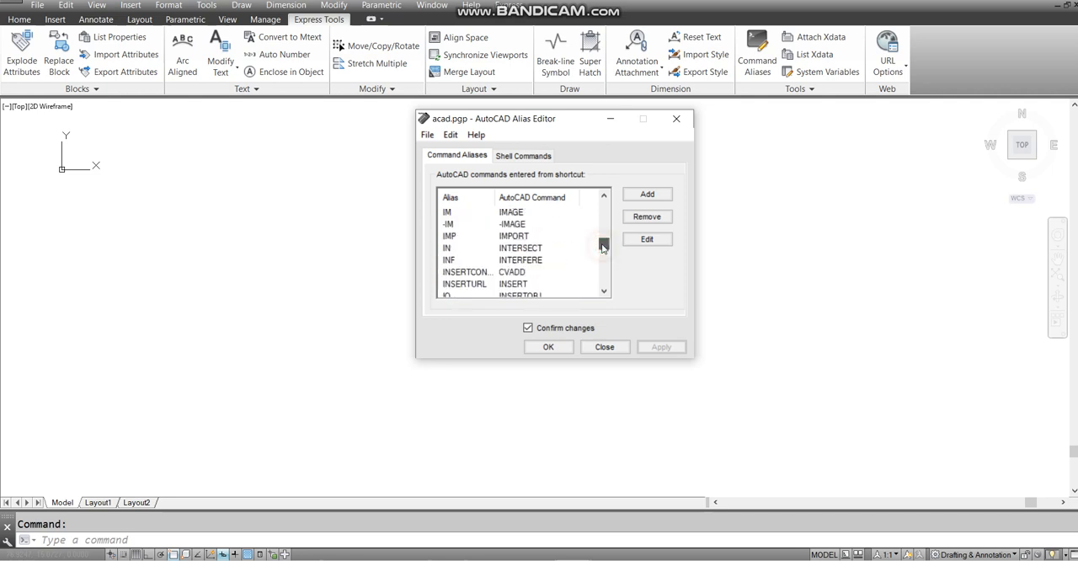
left_click_drag(603, 247, 605, 200)
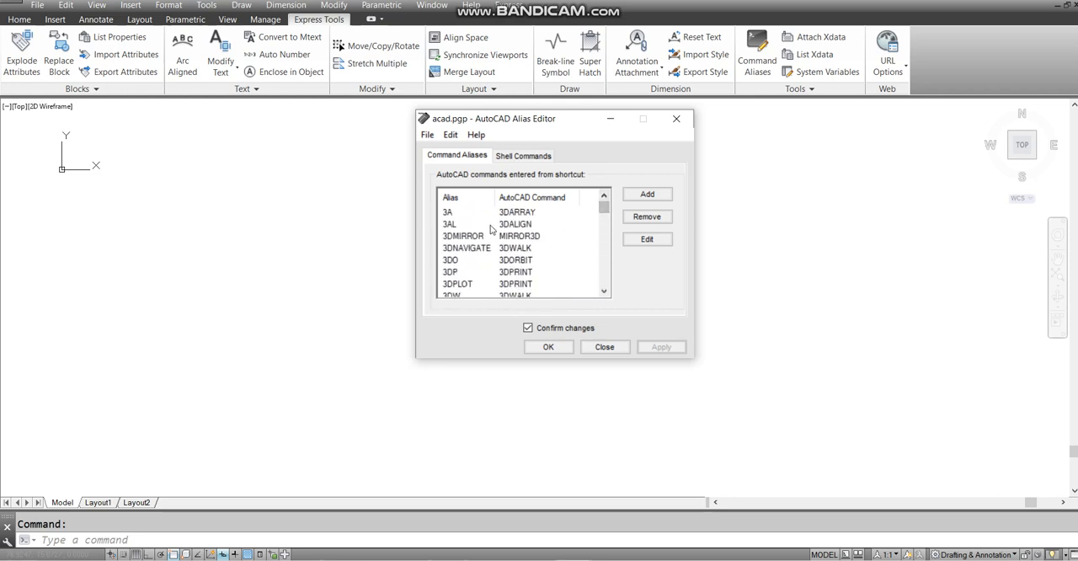
left_click(513, 265)
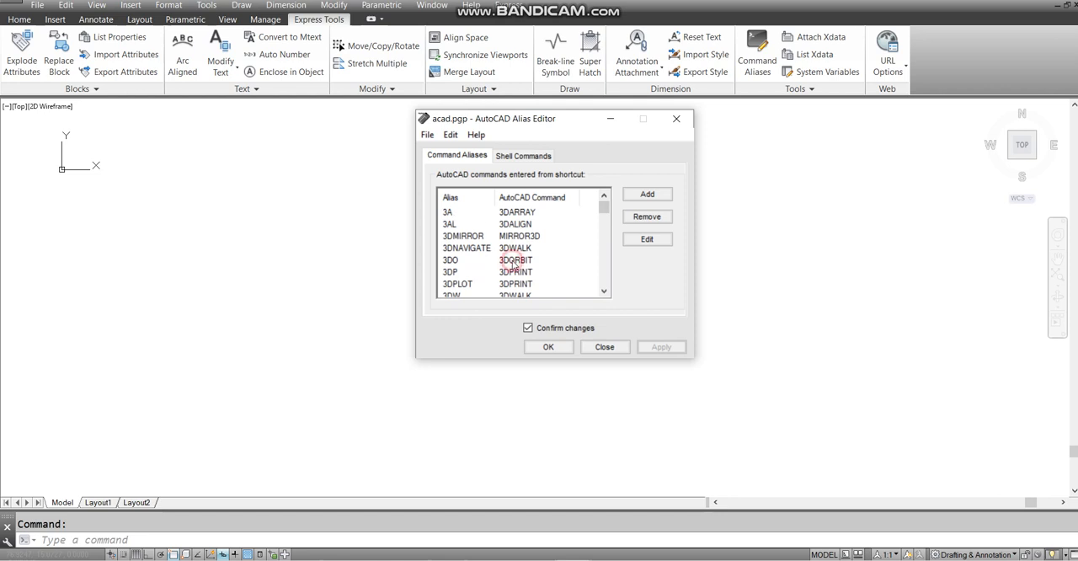
left_click(459, 264)
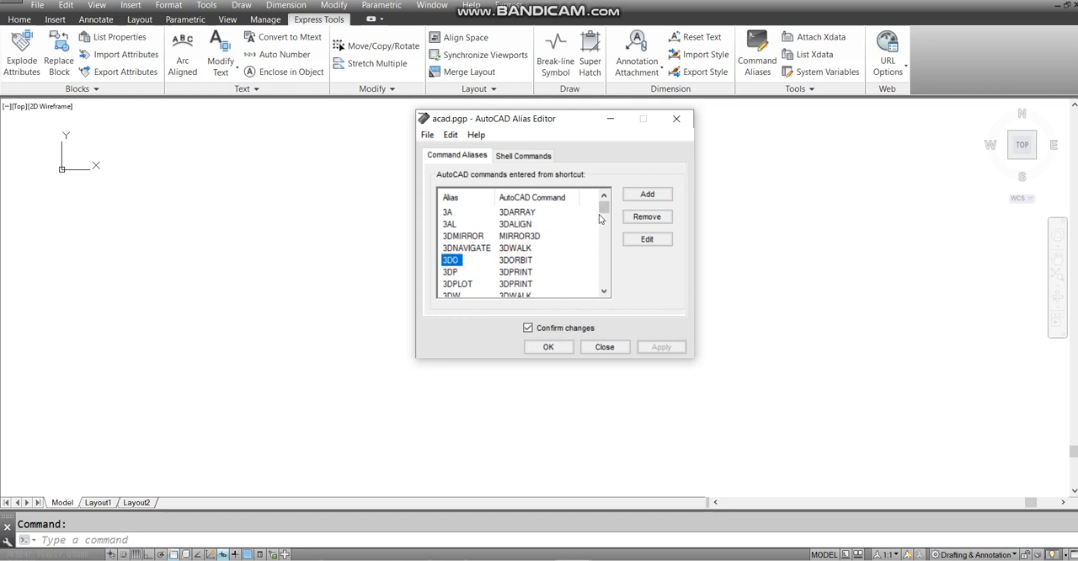
- Try to change the COPY command's alias to L, decline redefining it, and close the alias editor
left_click_drag(604, 206, 603, 220)
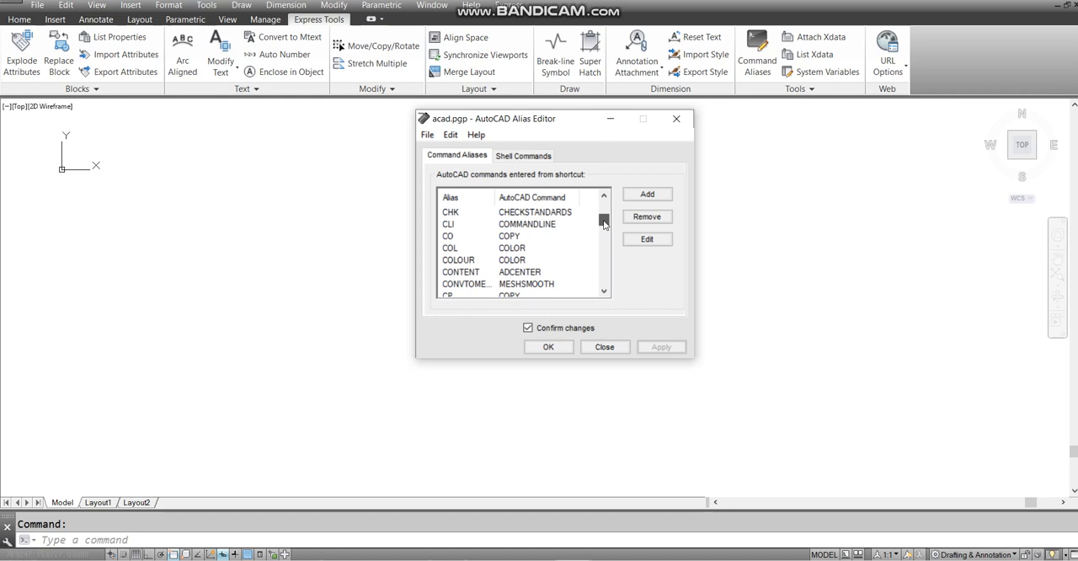
left_click(511, 238)
left_click(444, 236)
left_click(506, 238)
left_click(446, 237)
left_click(647, 239)
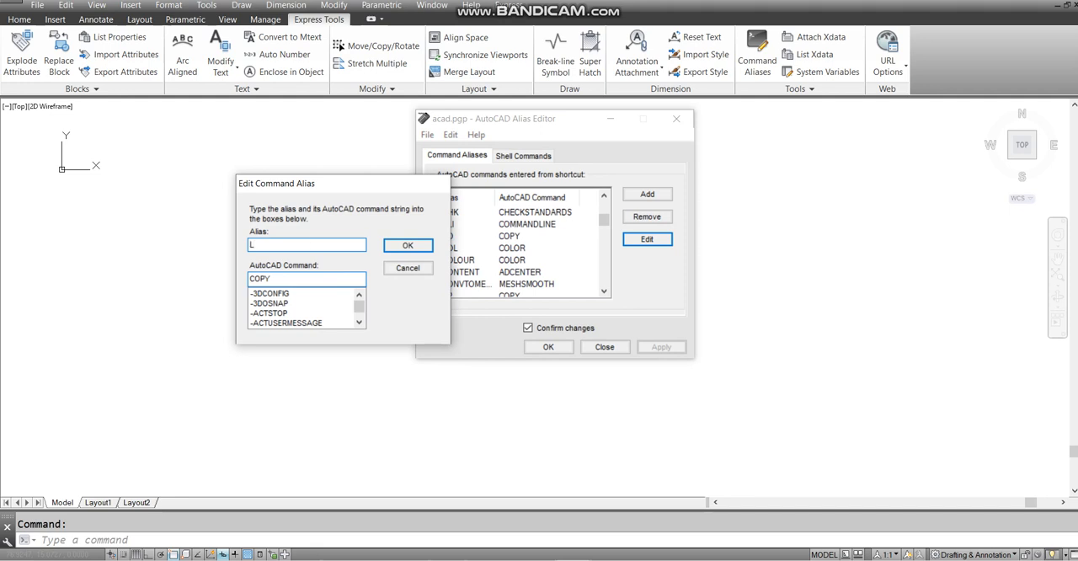
left_click(421, 243)
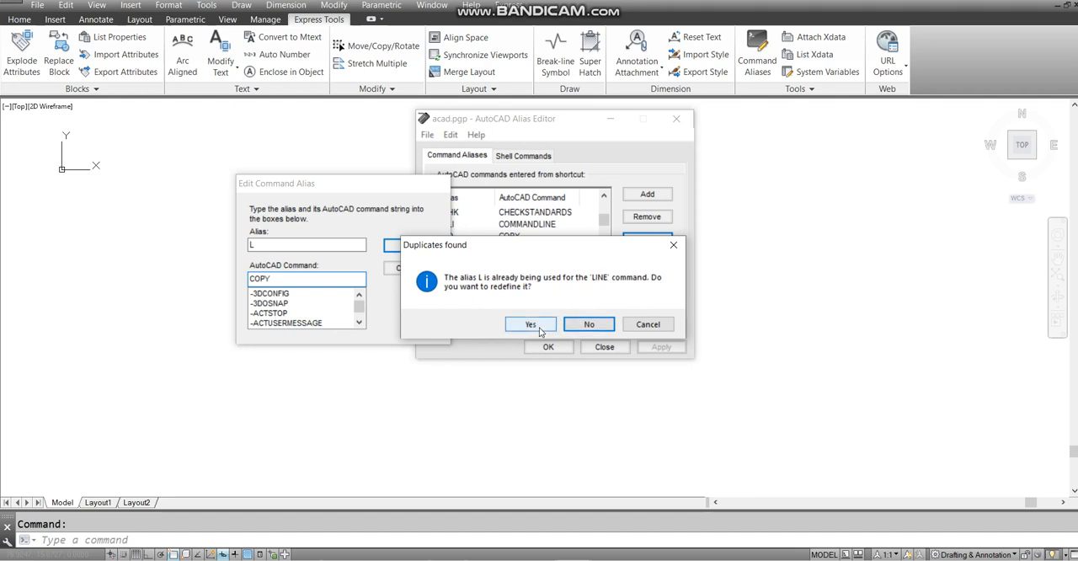
left_click(576, 325)
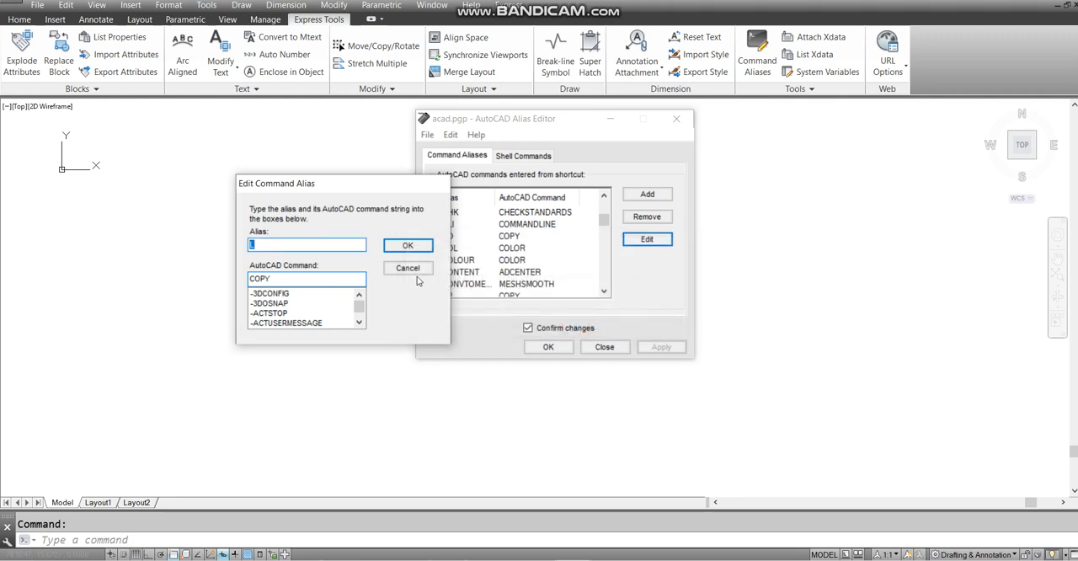
left_click(409, 270)
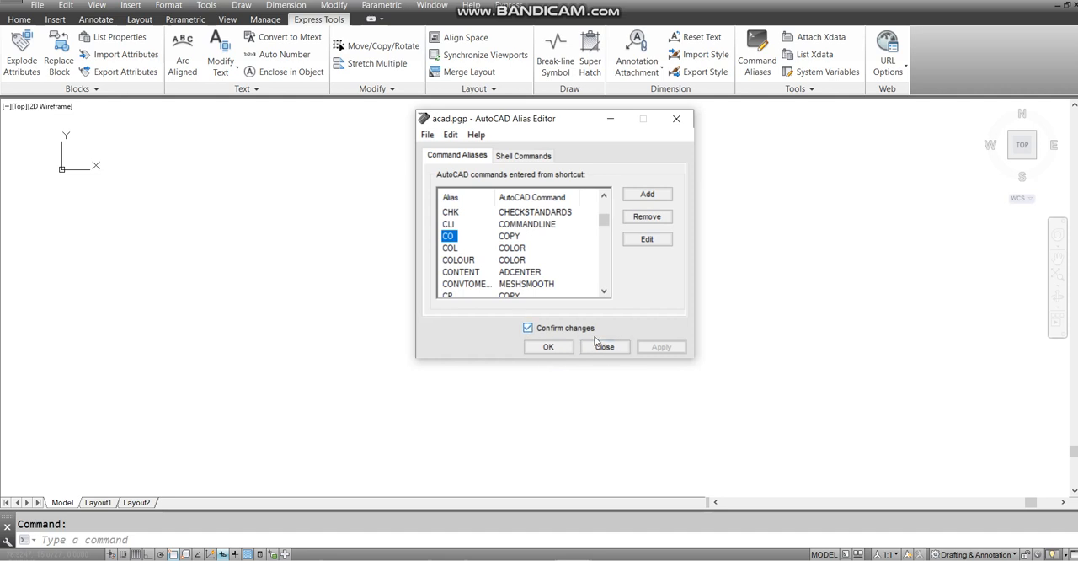
left_click(604, 347)
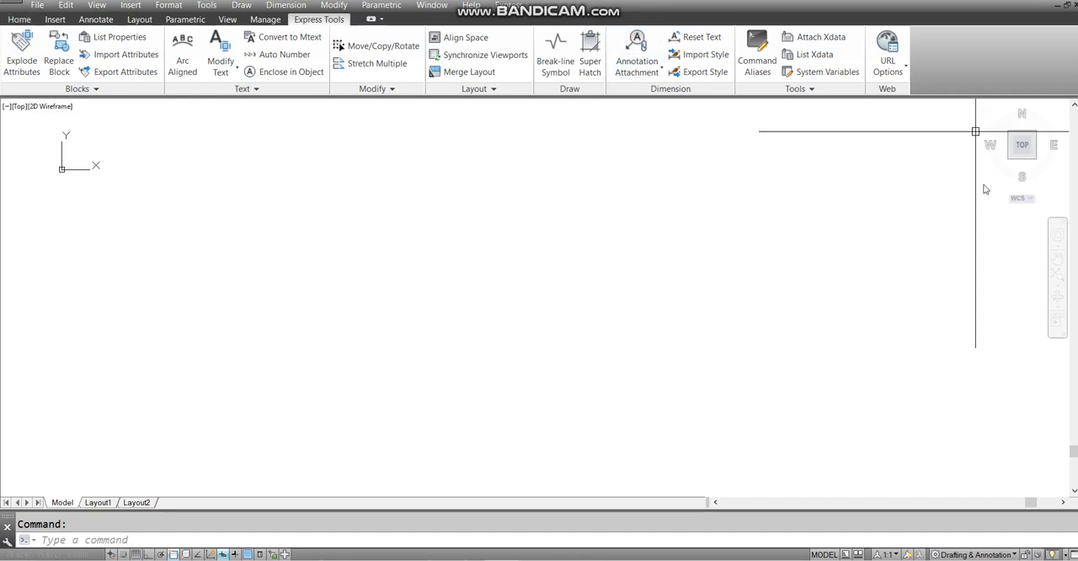
- Return the ribbon to the Home tools and look over the available file, format and parametric commands
left_click(19, 19)
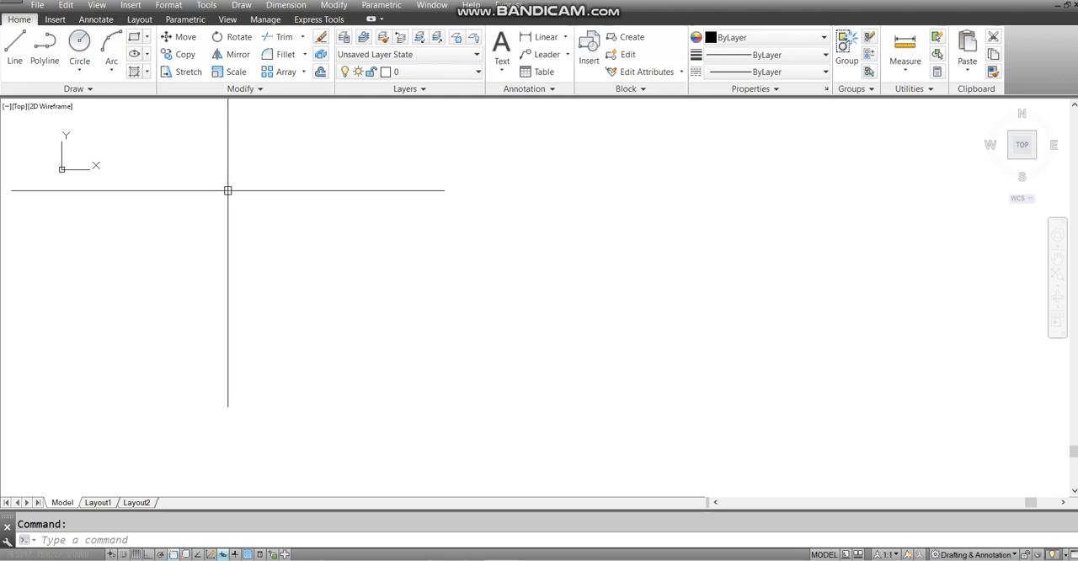
left_click(168, 6)
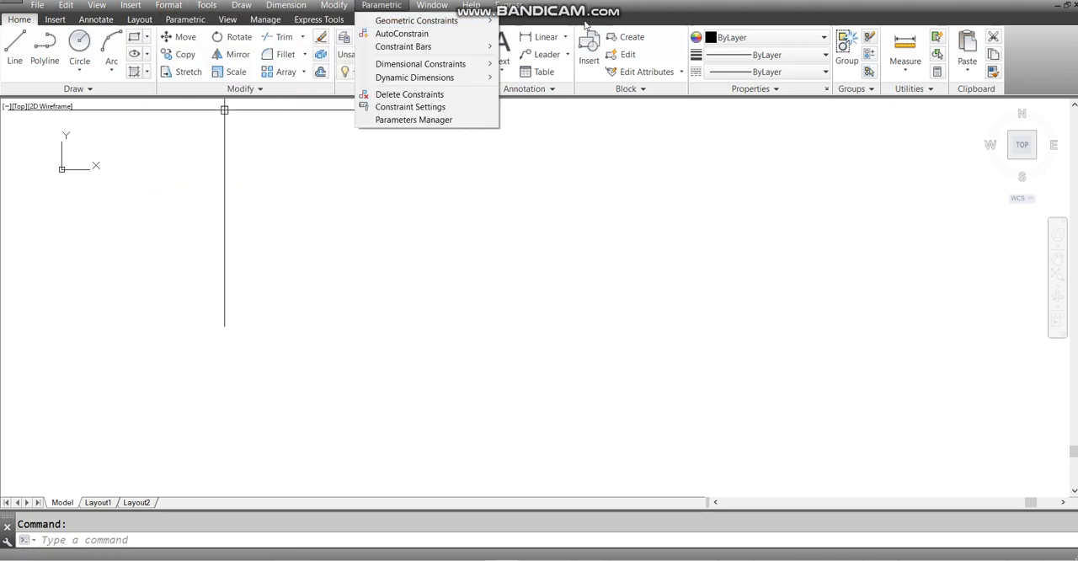
key("Escape")
left_click(168, 6)
mouse_move(37, 6)
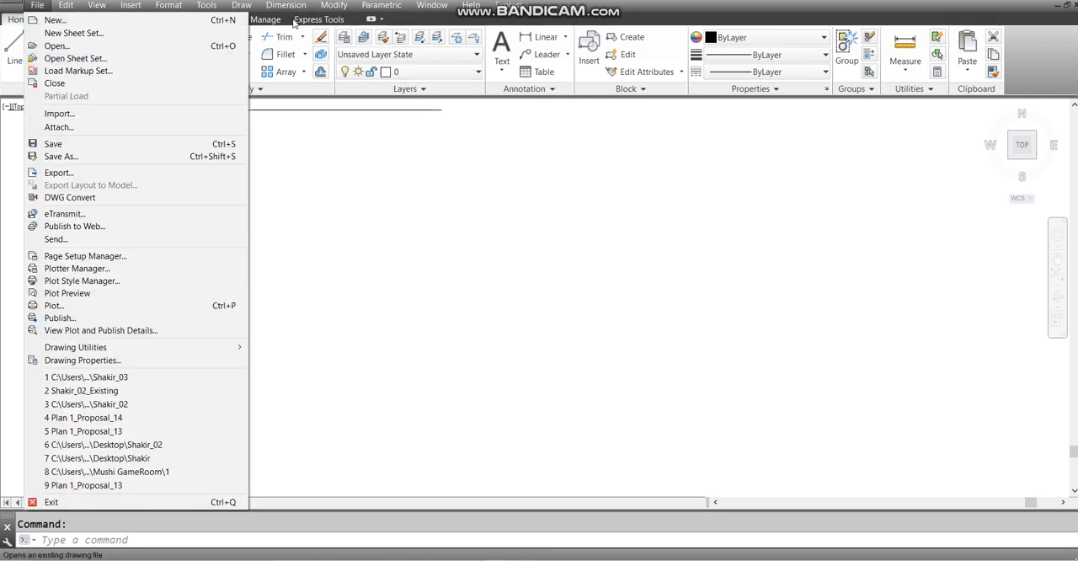
left_click(366, 197)
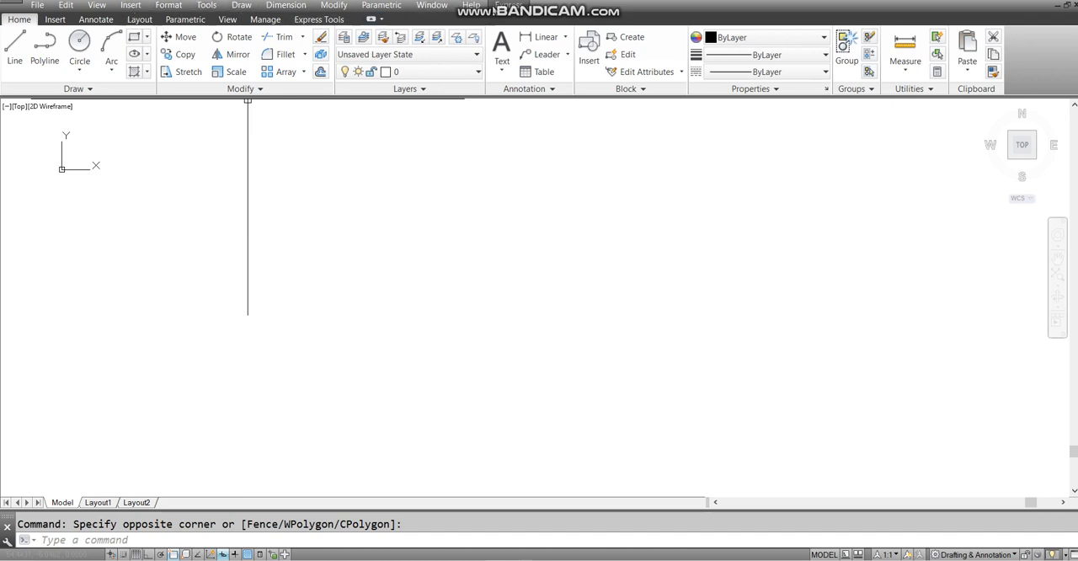
- Open the drawing units settings and set the length type to Architectural with a precision of 0'-0 1/4"
left_click(171, 6)
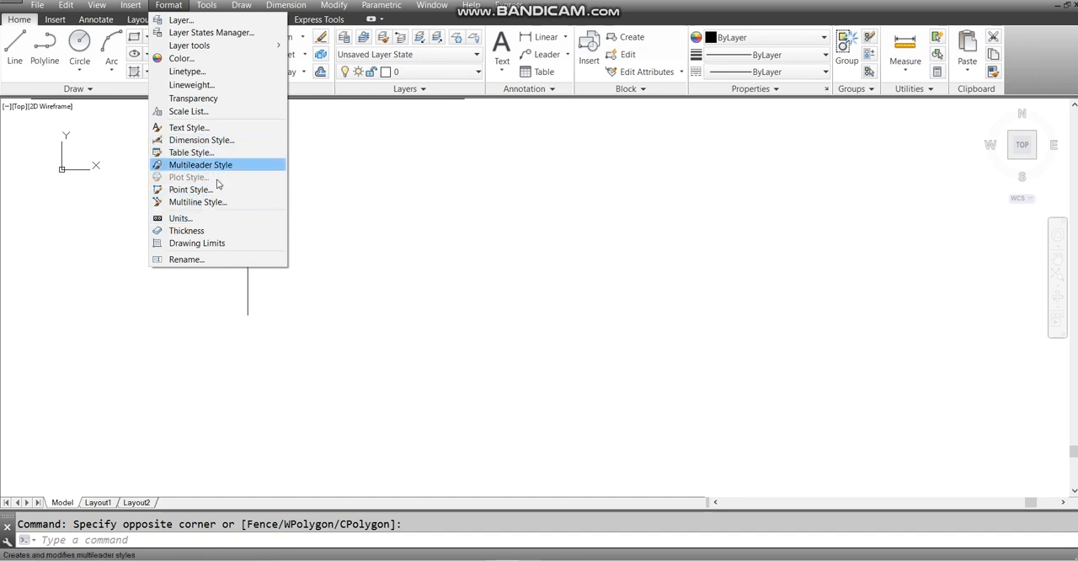
left_click(179, 220)
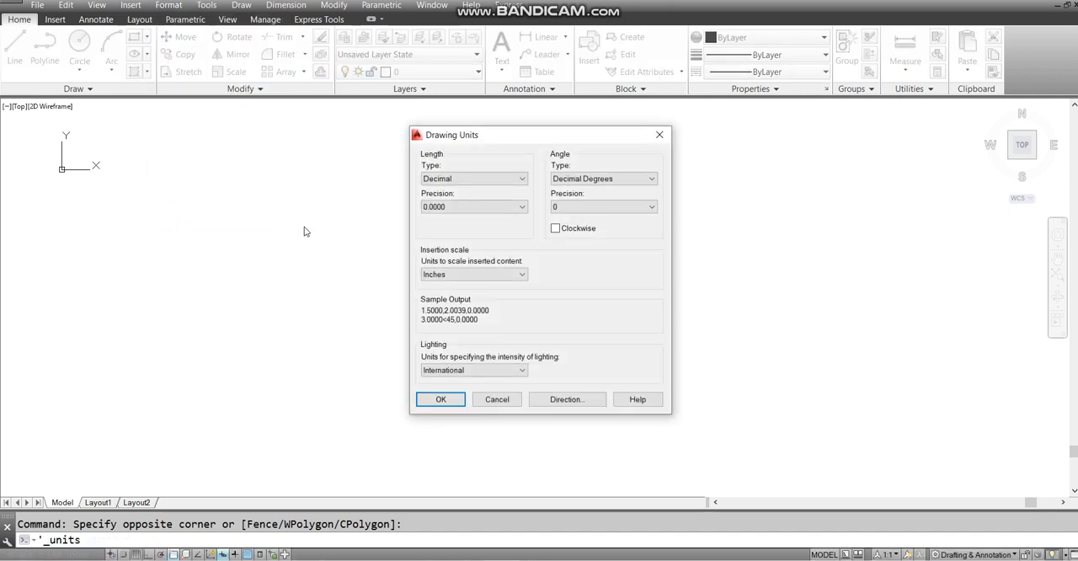
left_click(431, 181)
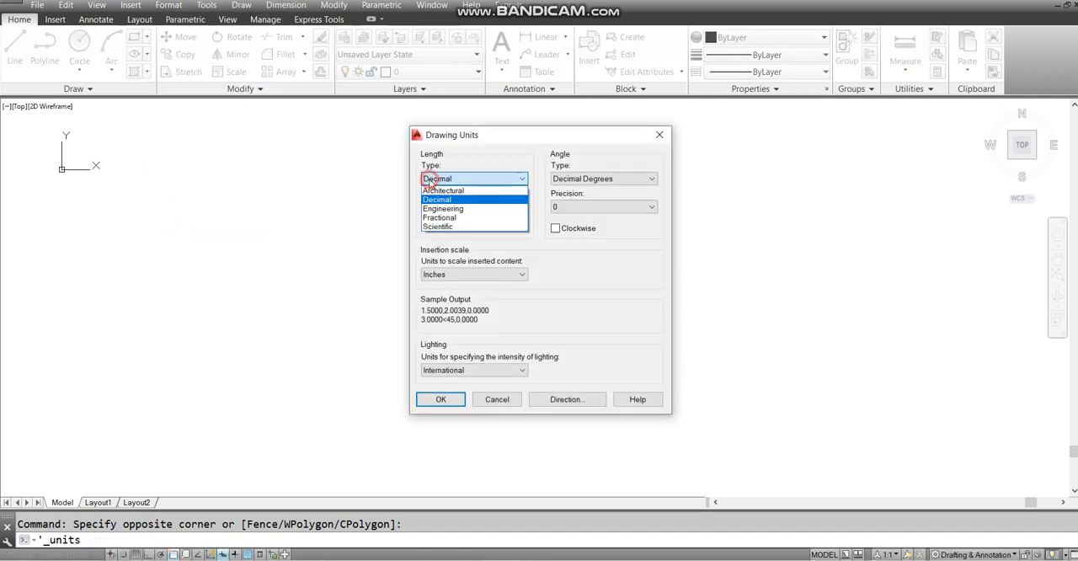
left_click(464, 193)
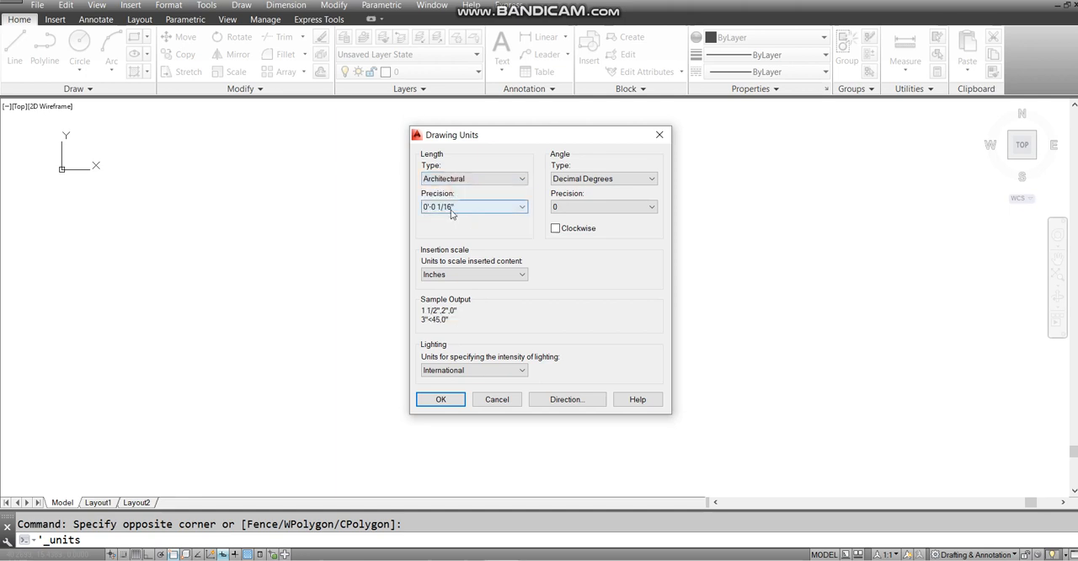
left_click(453, 208)
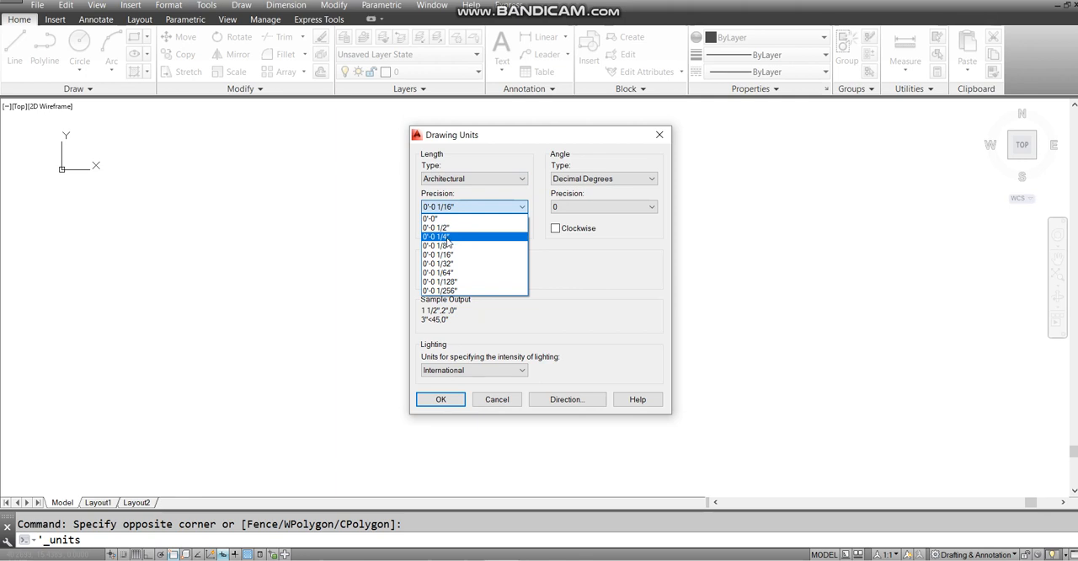
left_click(445, 238)
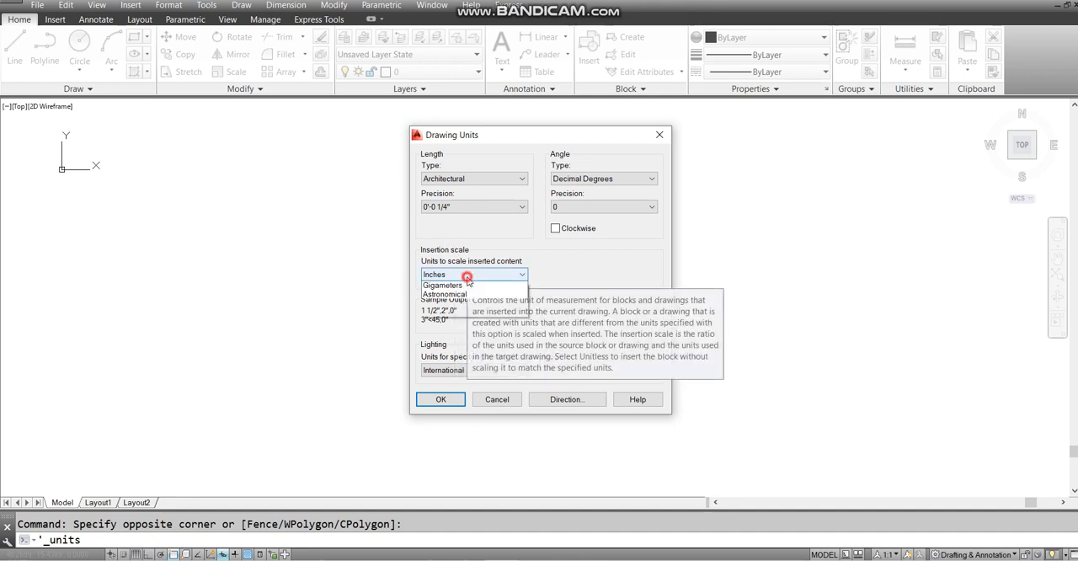
- Check the insertion scale options and try the Engineering and Decimal length types in the drawing units
left_click(469, 275)
left_click(468, 275)
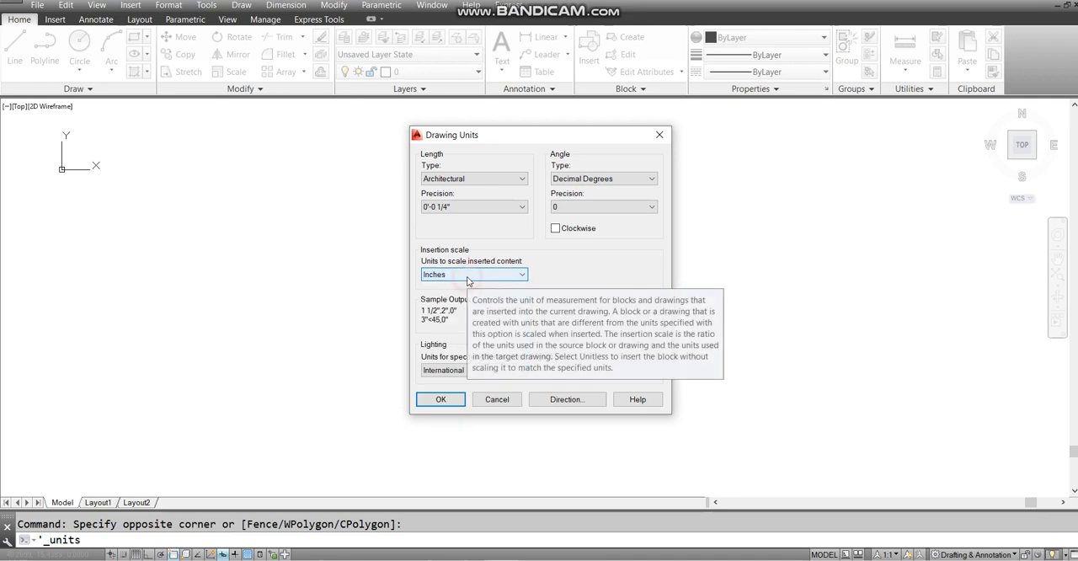
left_click(472, 179)
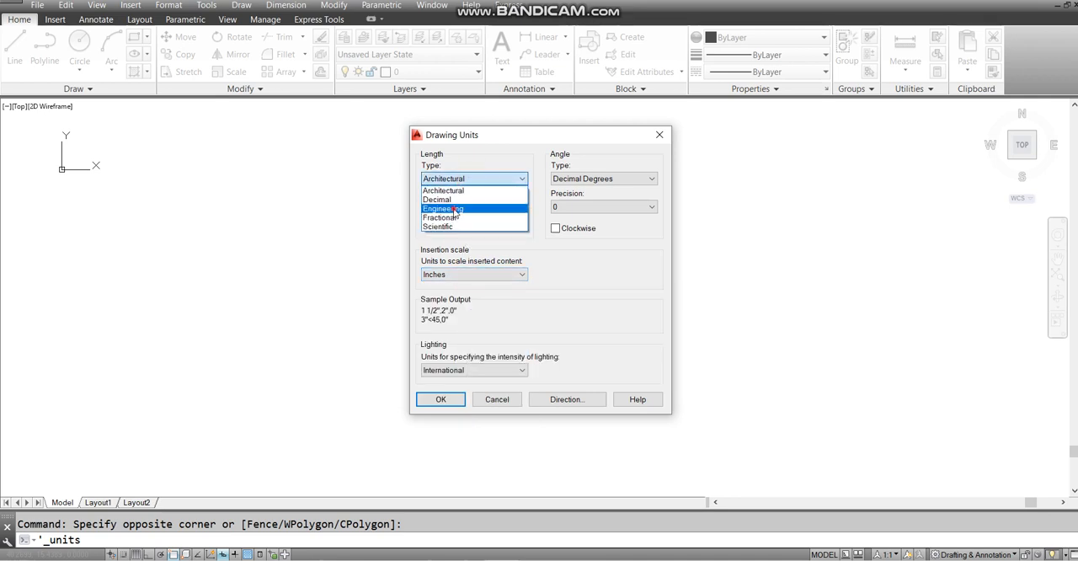
left_click(451, 209)
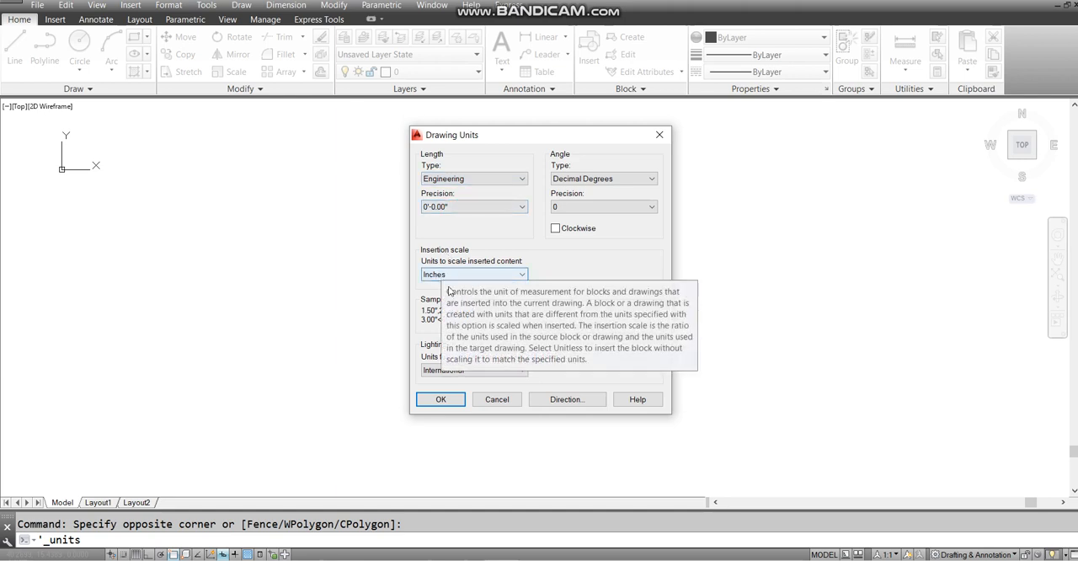
left_click(454, 178)
left_click(445, 200)
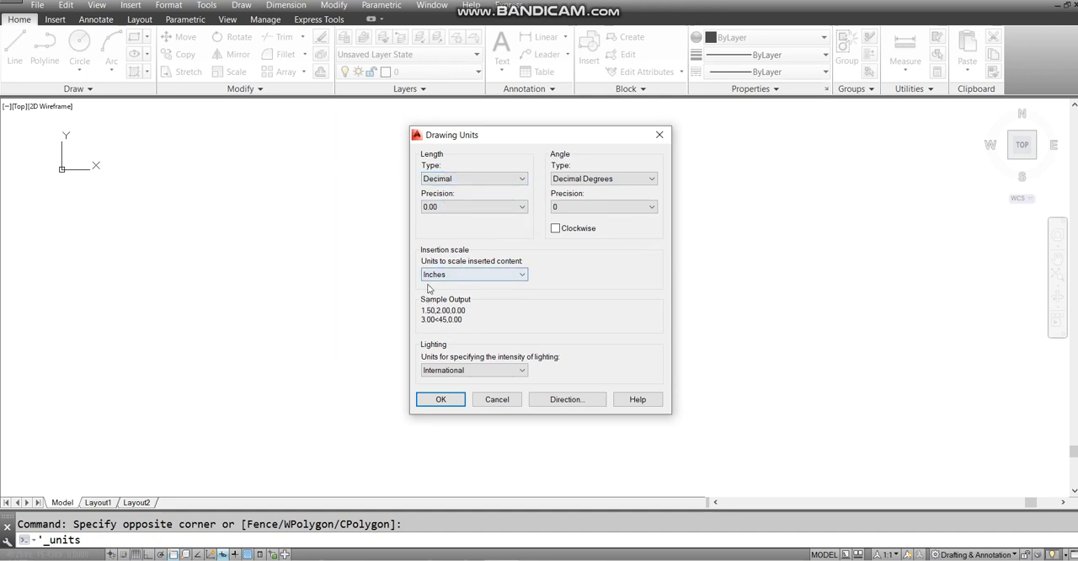
- Set the length type to Architectural, choose Inches as the insertion scale, and accept the drawing units
left_click(474, 179)
left_click(469, 191)
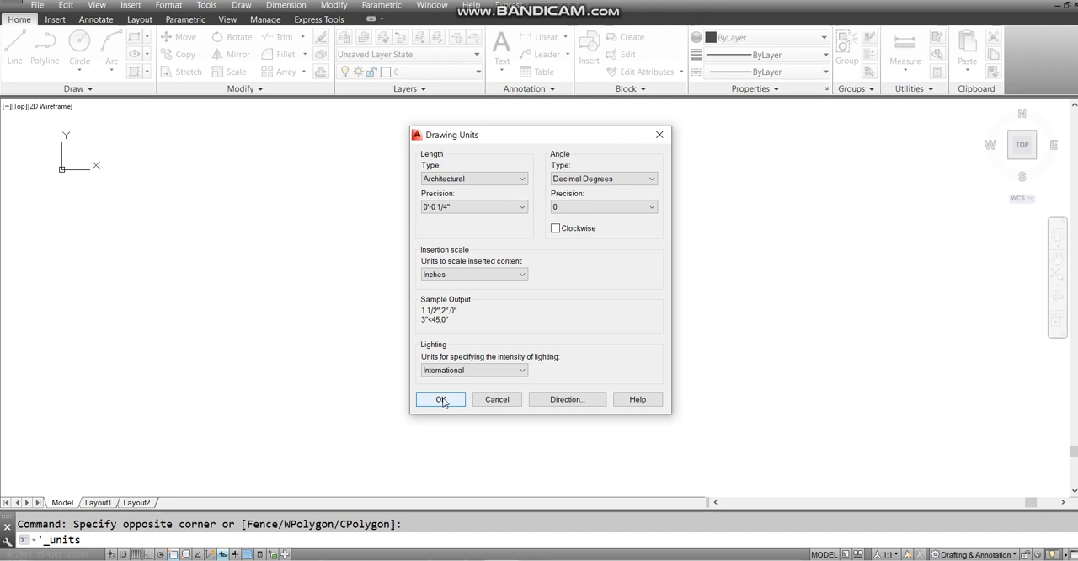
left_click(478, 275)
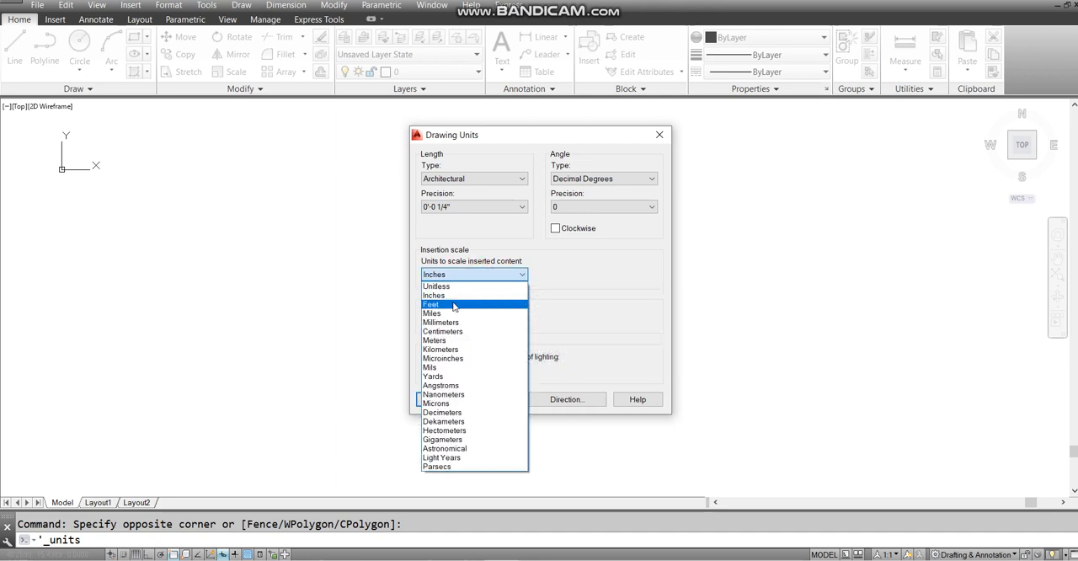
left_click(449, 296)
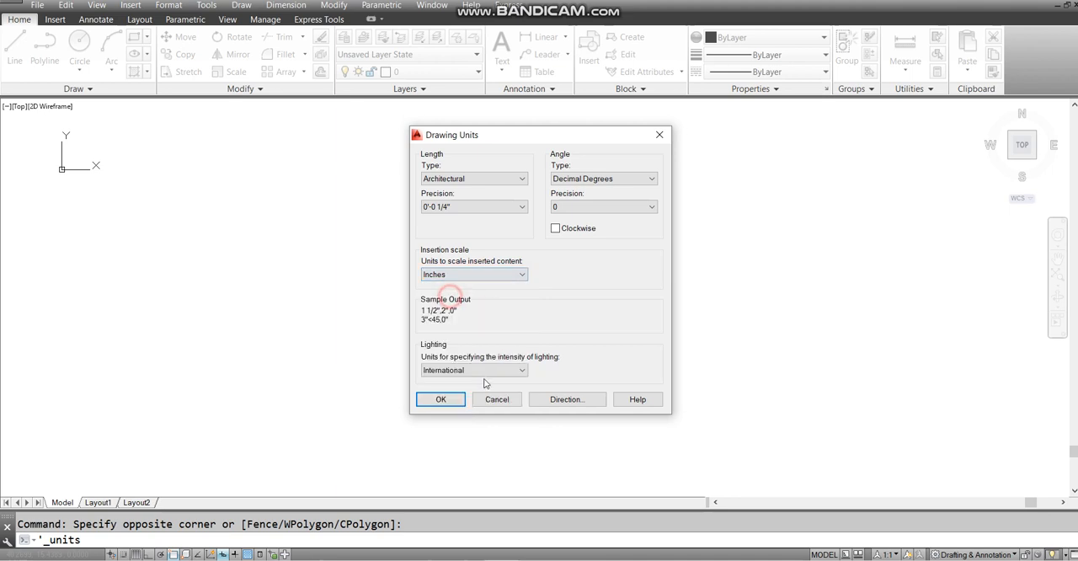
left_click(443, 399)
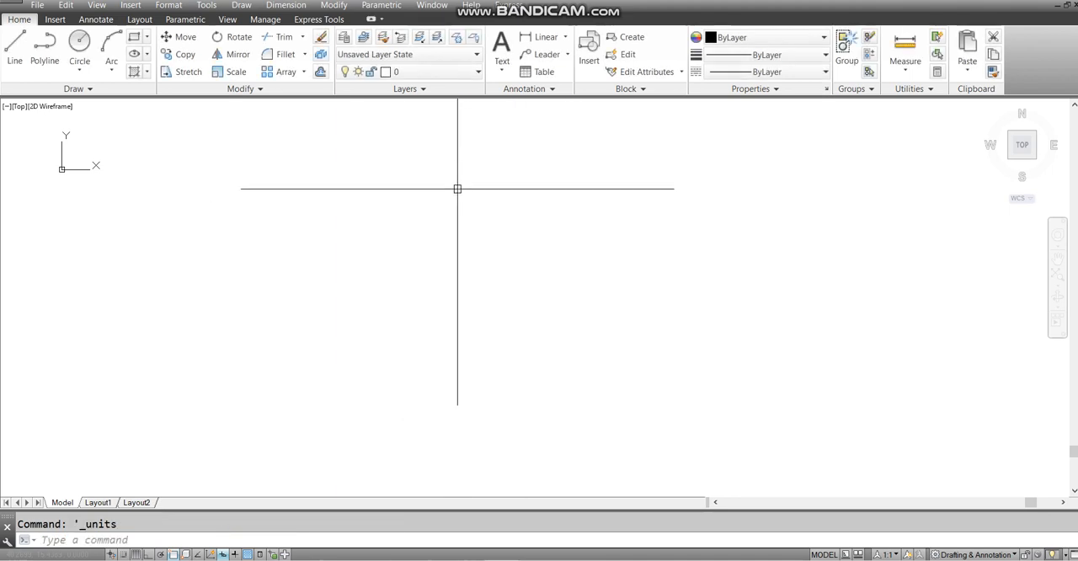
- Open the drawing units settings using the command alias UN
type("UN")
key("Return")
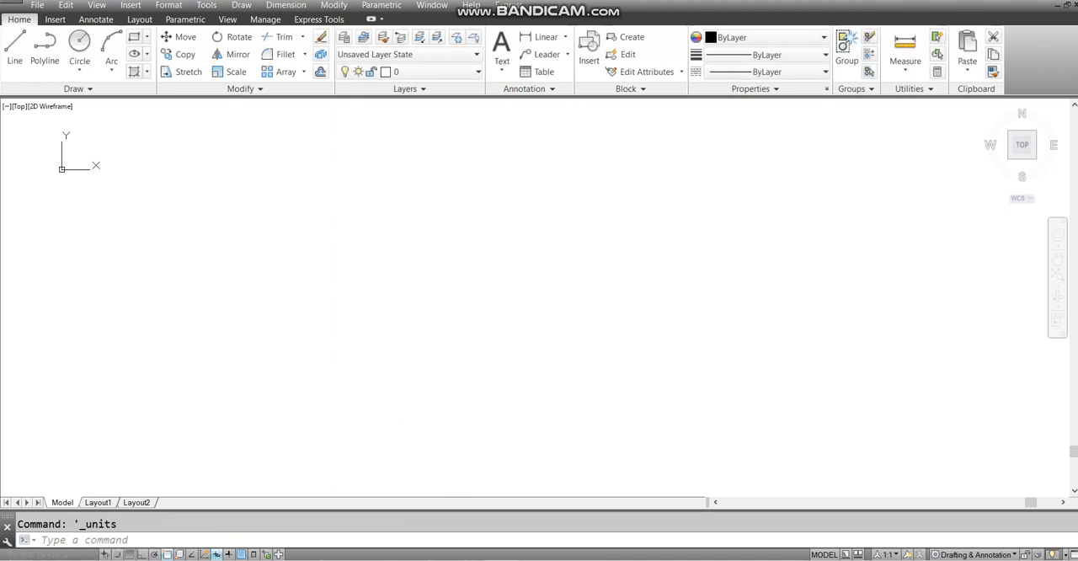